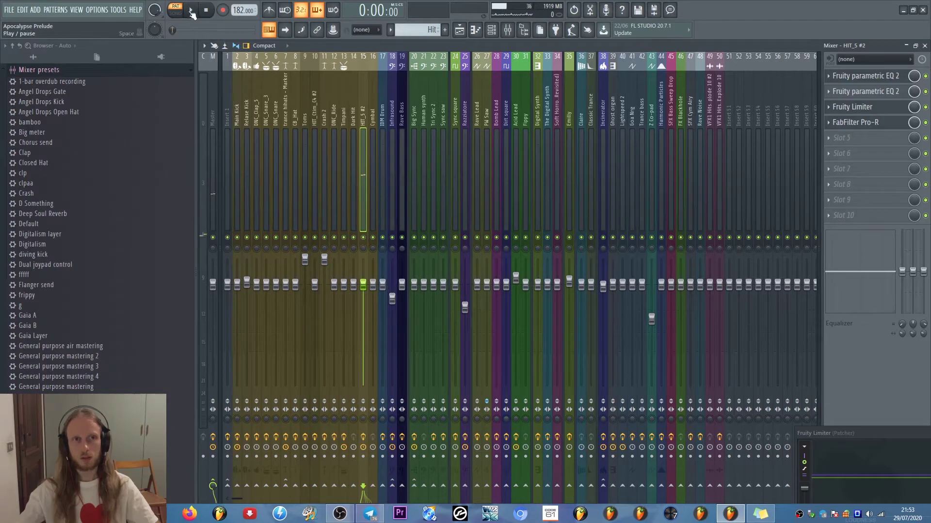
Play and stop the hit, then open the first Fruity parametric EQ 2 on the HIT_S #2 track
click(191, 10)
click(207, 11)
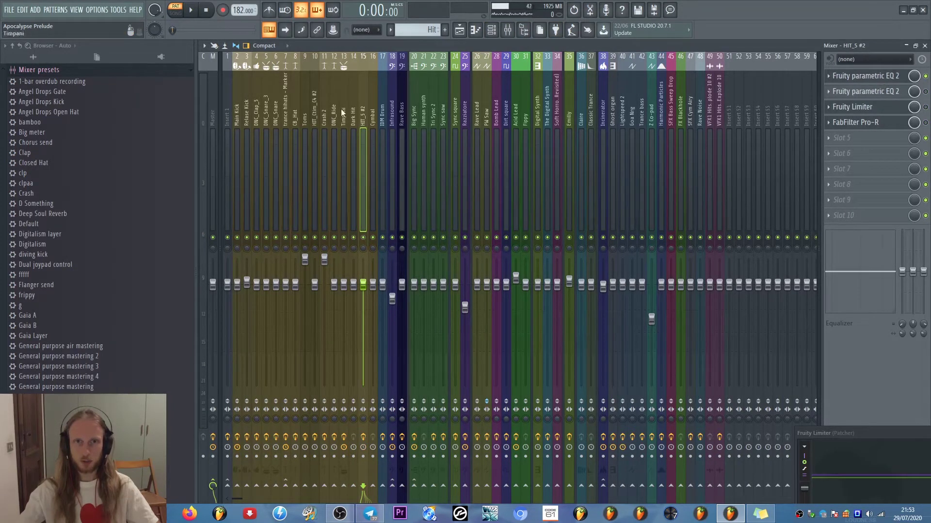
click(862, 76)
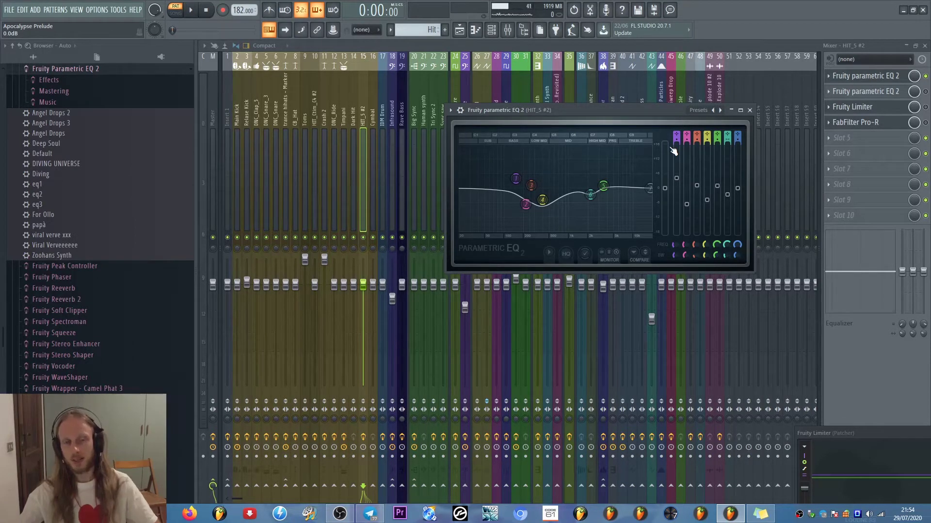
drag(583, 111, 455, 119)
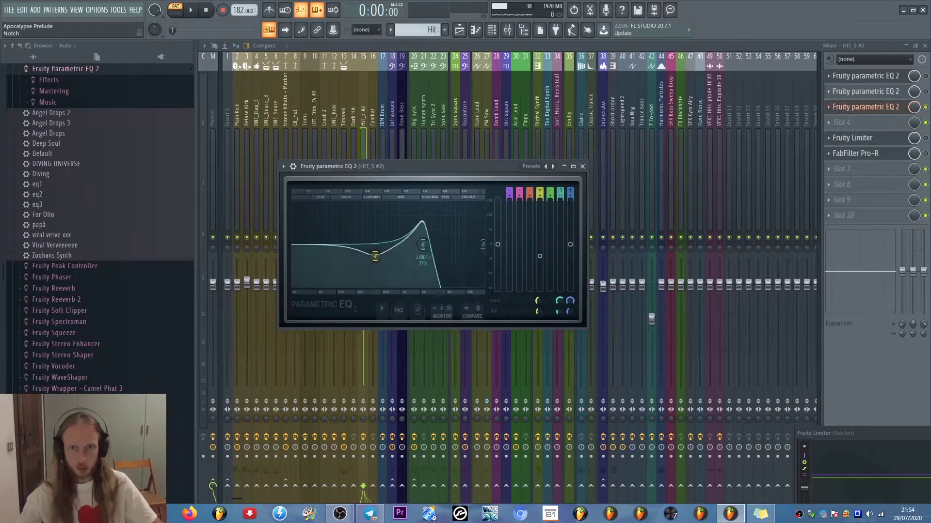
Undo the Band 6 filter in the third EQ, then flatten Band 4 for comparison and paste back its copied 37% level
key(ctrl+z)
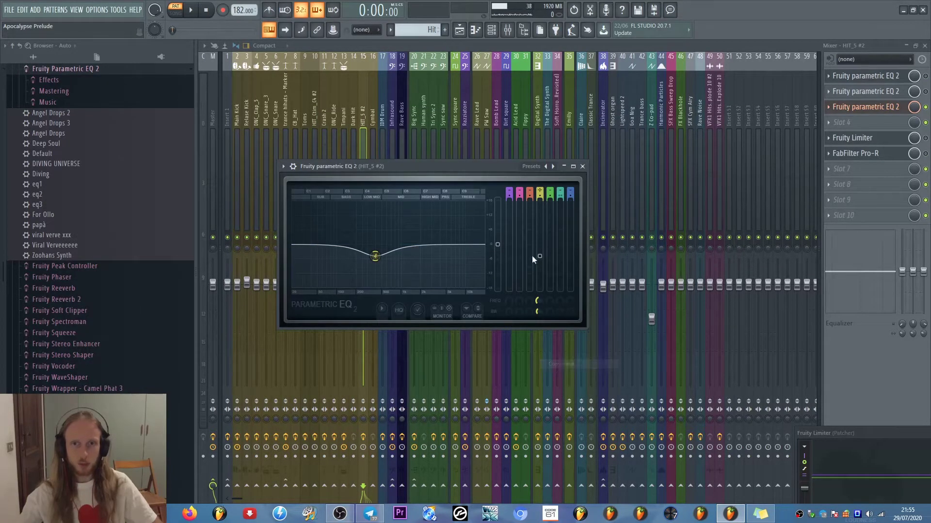
alt+click(543, 257)
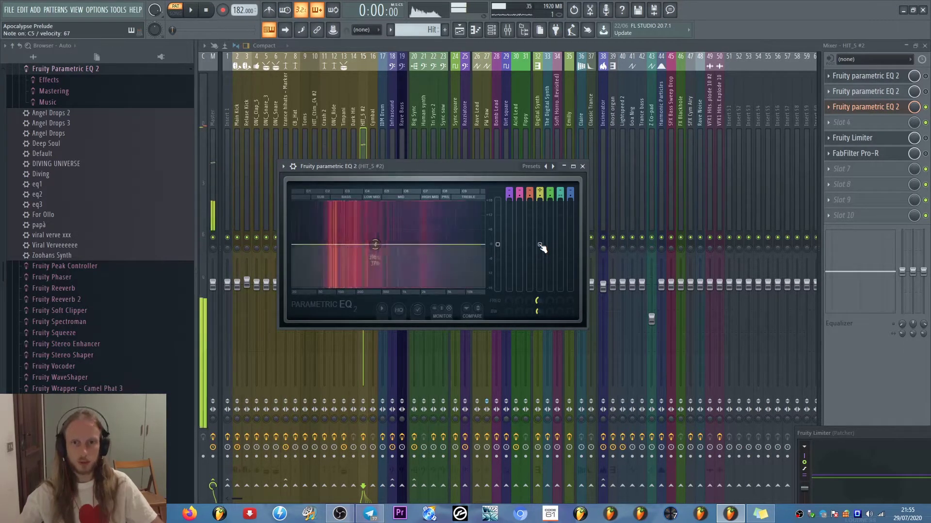
right_click(541, 248)
click(552, 359)
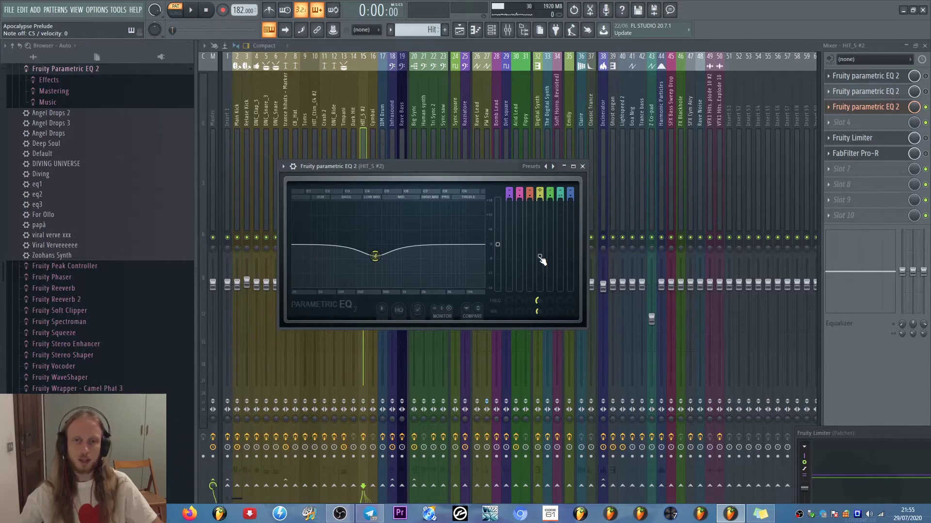
right_click(541, 257)
click(571, 374)
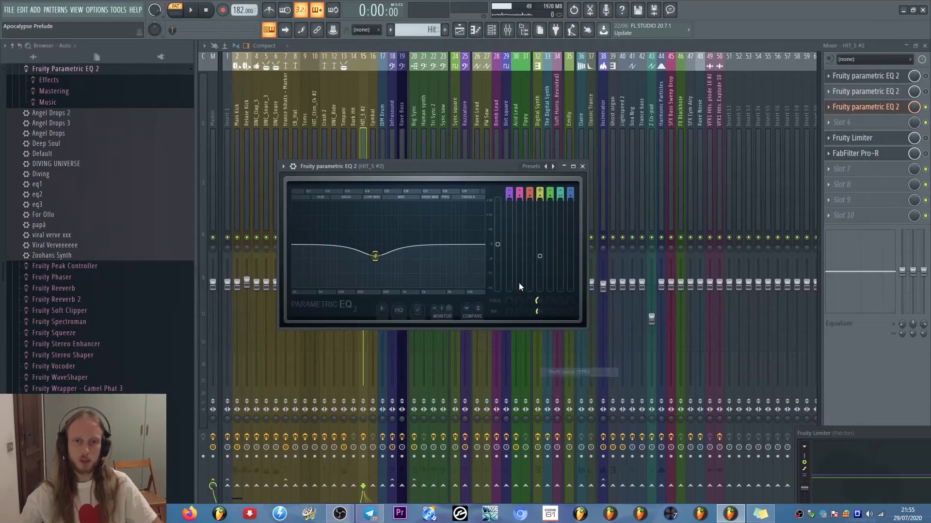
Compare Band 4 boosted to about 6.6 dB, flat at 0 dB and cut, finishing by pasting back the copied 37% level
drag(375, 255, 375, 230)
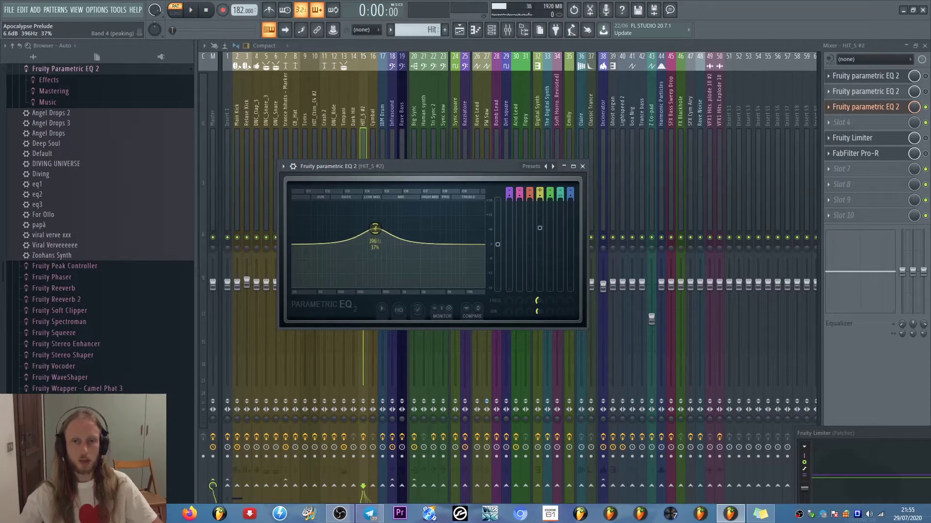
drag(540, 244, 541, 236)
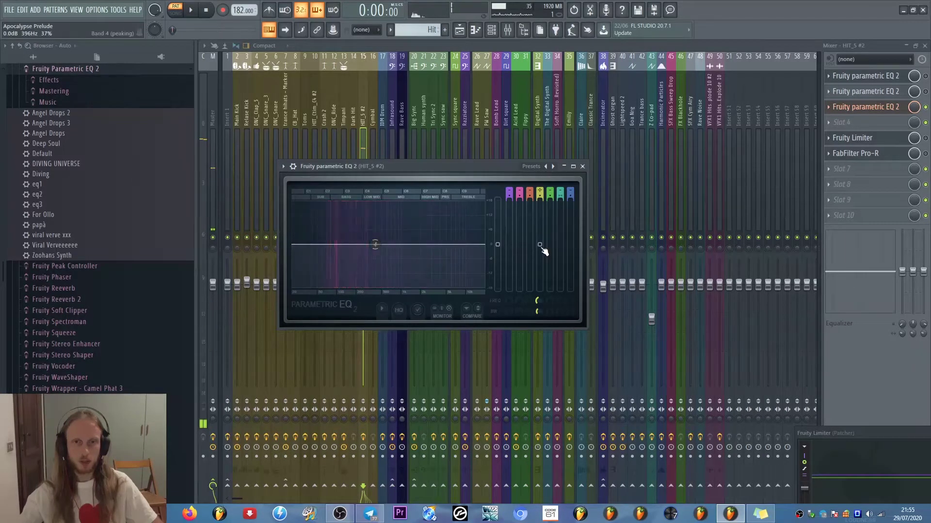
drag(541, 237, 542, 260)
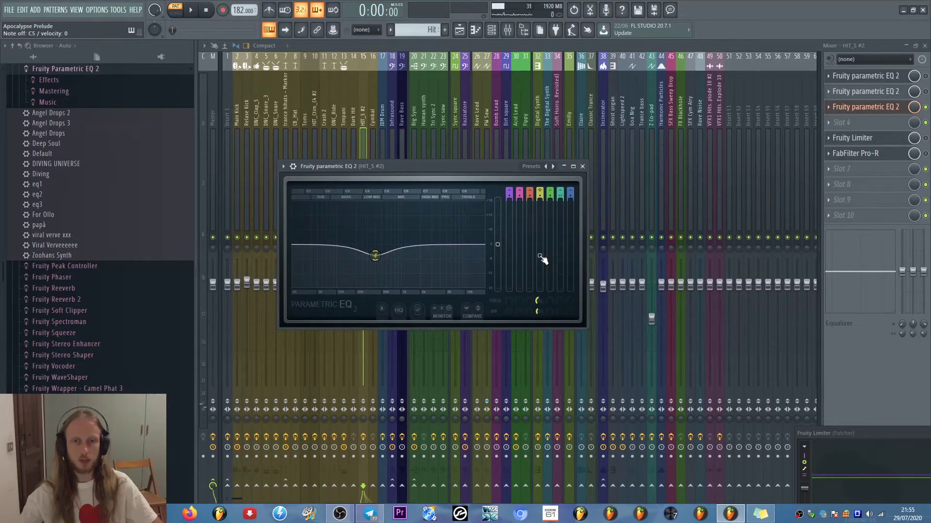
drag(541, 260, 539, 246)
right_click(539, 245)
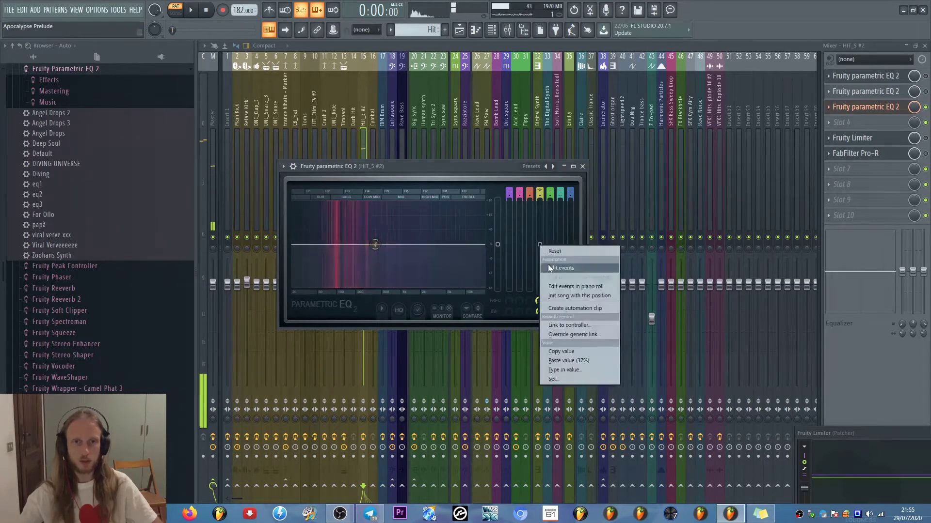
click(568, 361)
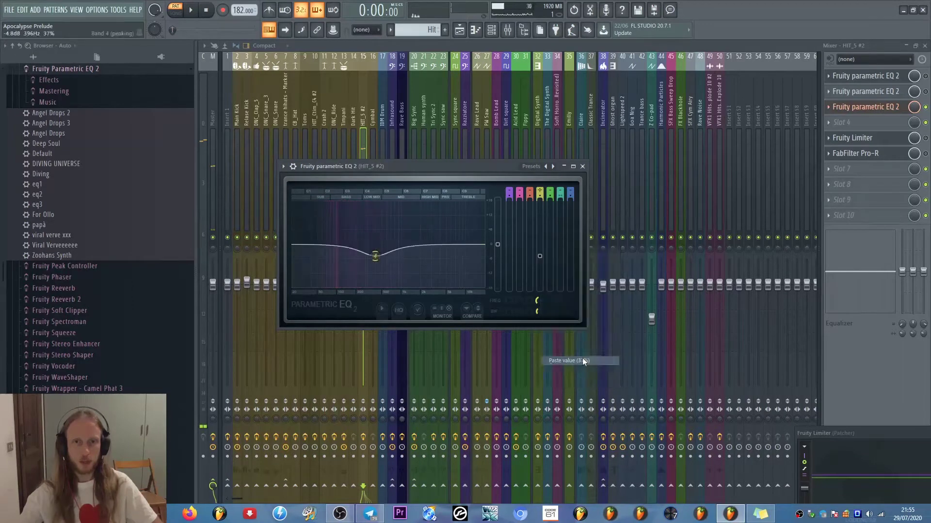
Enable Band 3, then step back through the project history to restore all the EQ bands
click(529, 192)
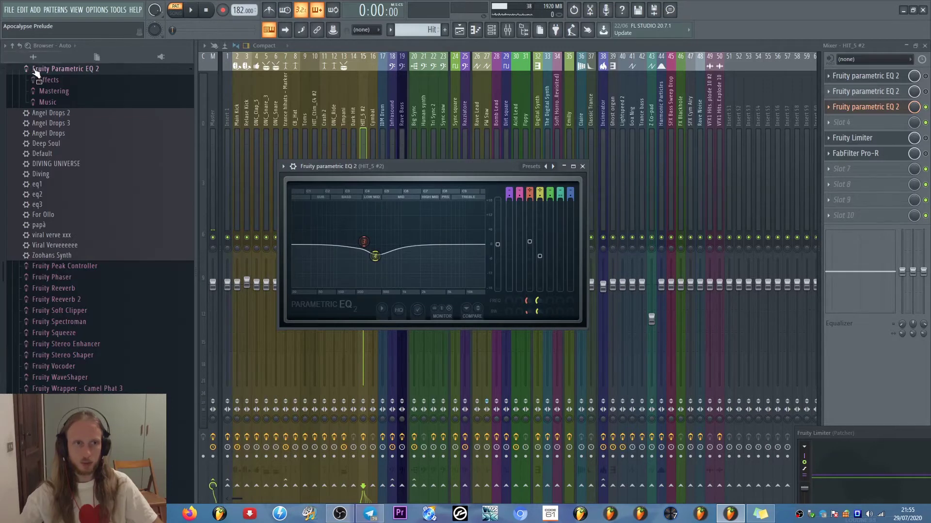
click(19, 69)
key(ctrl+z)
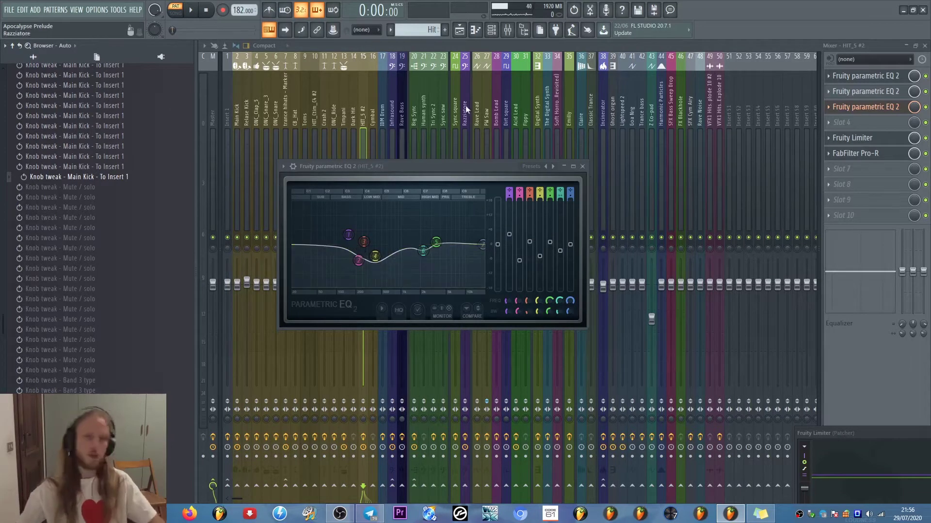
Try Band 4 at a milder cut of about -3.8 dB, then paste back its copied 37% level
drag(455, 166, 450, 111)
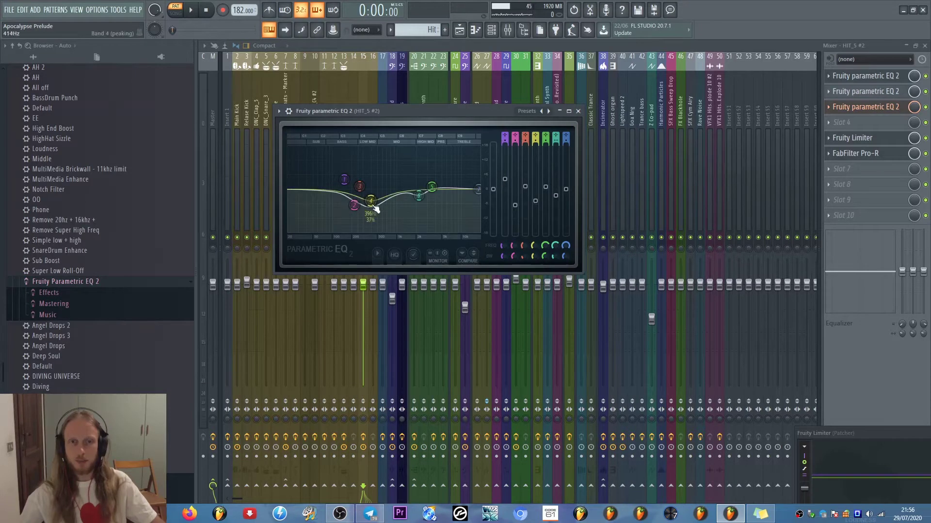
right_click(535, 202)
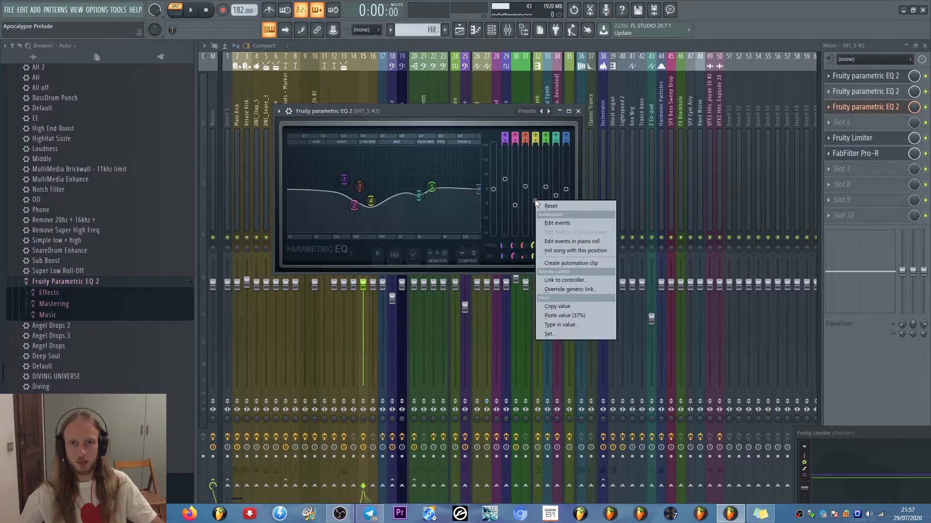
drag(536, 202, 535, 199)
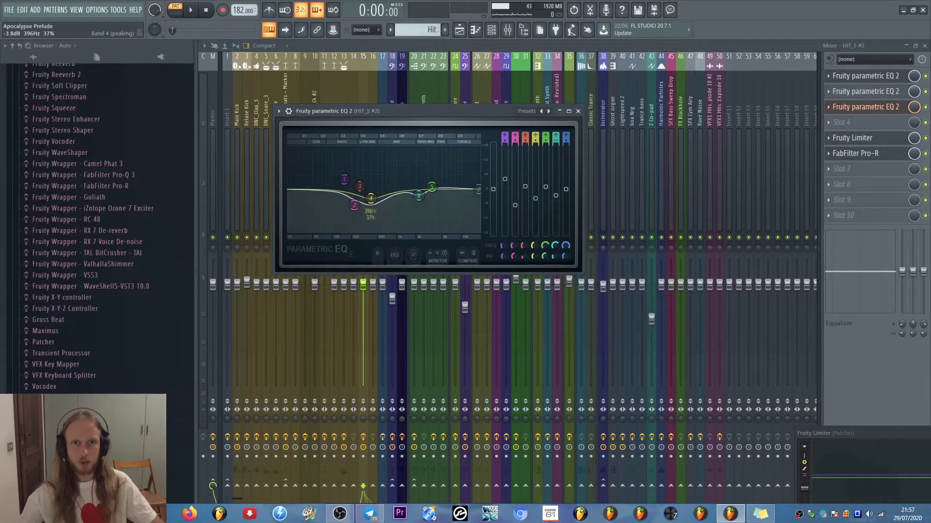
right_click(535, 199)
click(569, 312)
scroll(368, 199, down, 3)
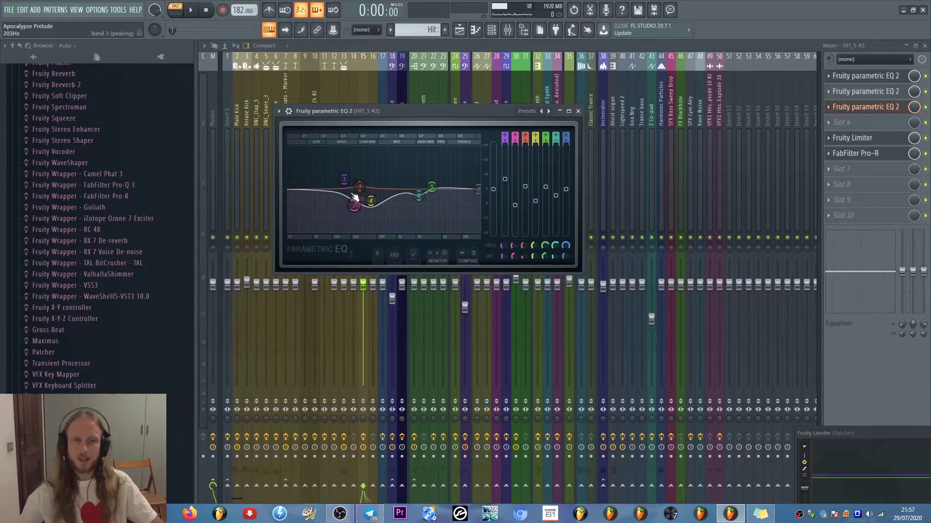
scroll(376, 202, up, 3)
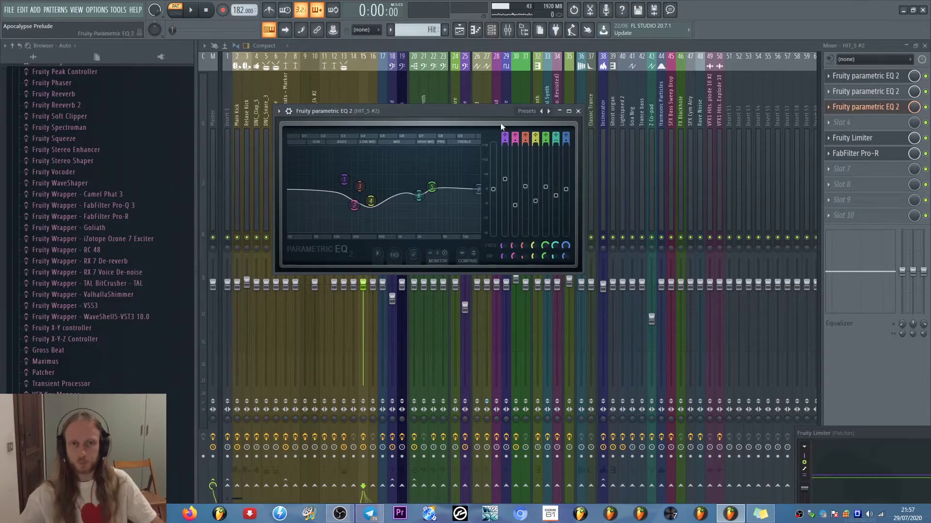
Restore Band 3's level from flat by pasting the copied 54% value
mouse_move(356, 199)
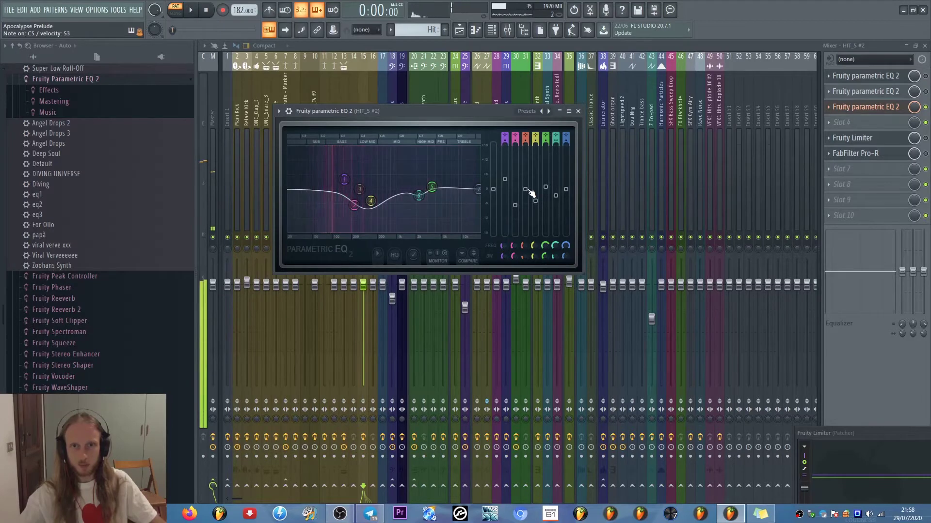
right_click(526, 189)
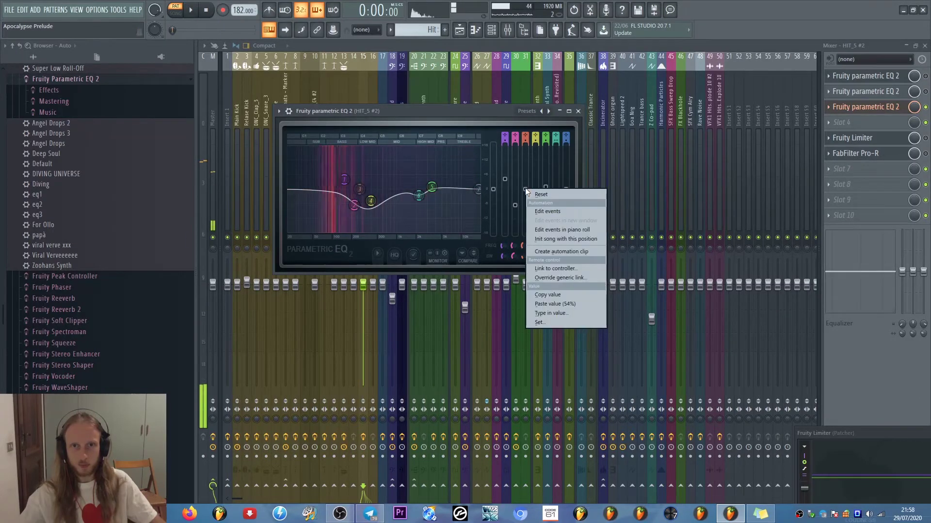
click(558, 304)
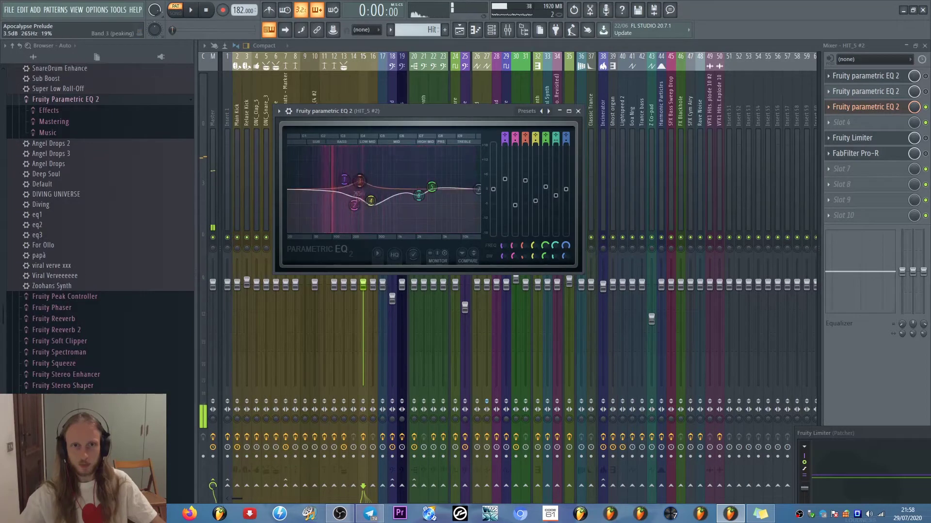
Audition Band 3 at several higher levels, including 5.2 dB, then paste back the copied 54% value
drag(527, 190, 525, 175)
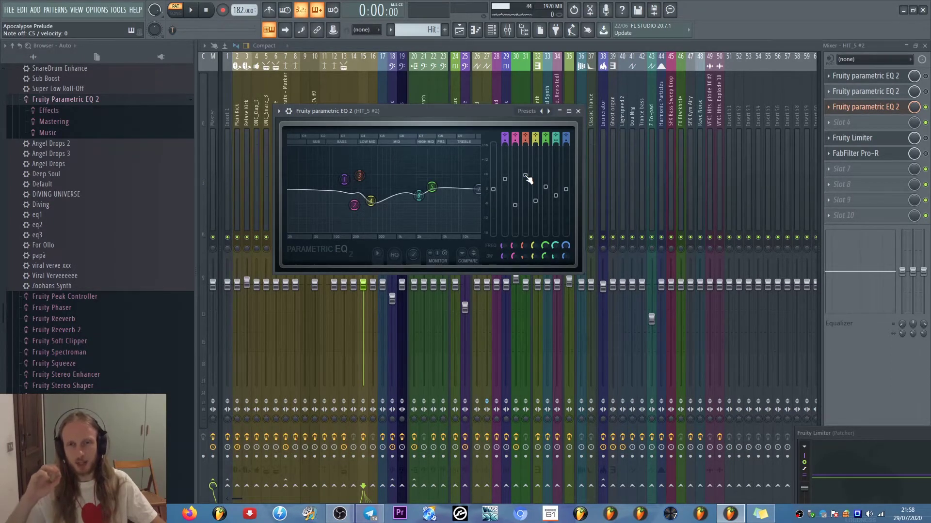
drag(525, 176, 525, 177)
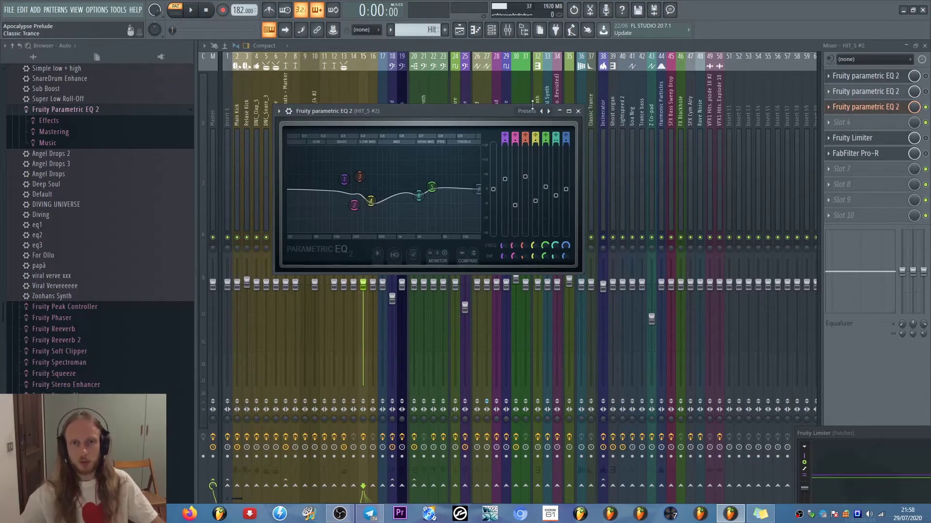
click(526, 178)
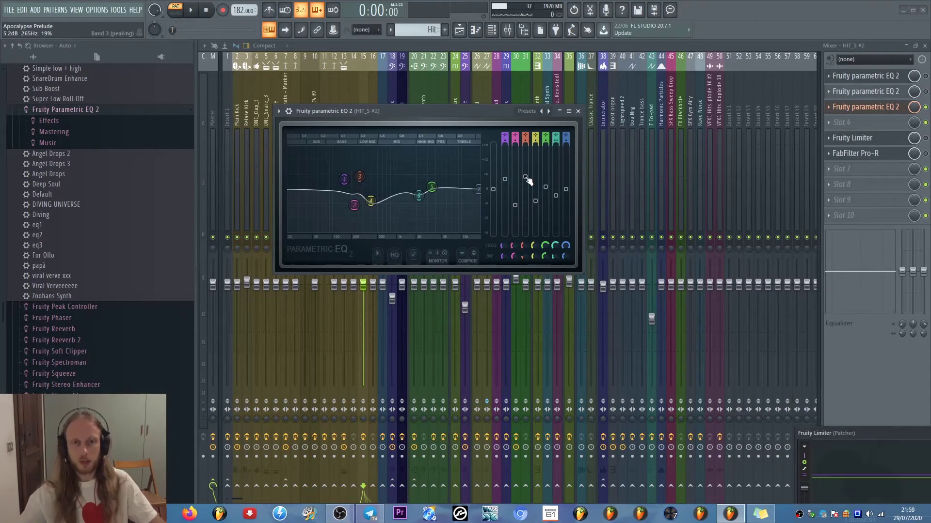
mouse_move(527, 179)
mouse_down()
mouse_move(527, 190)
mouse_move(526, 180)
mouse_up()
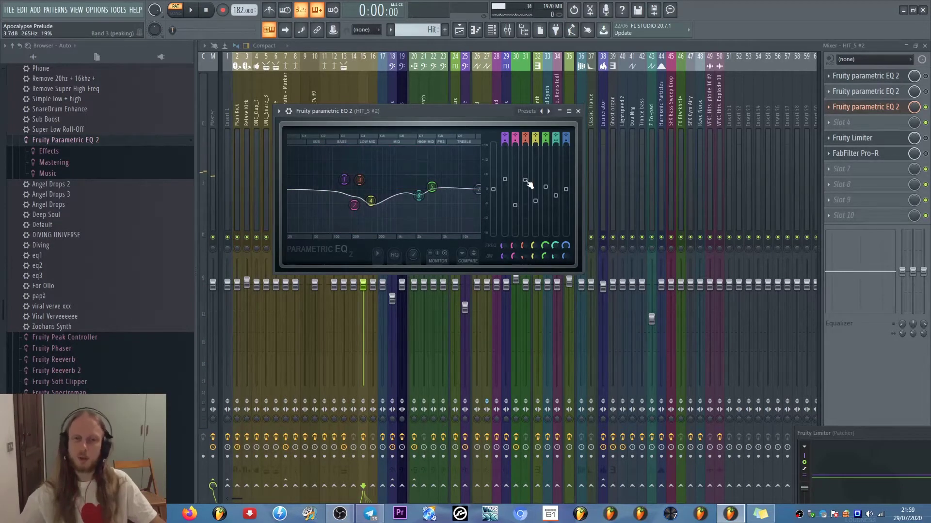
drag(527, 181, 527, 173)
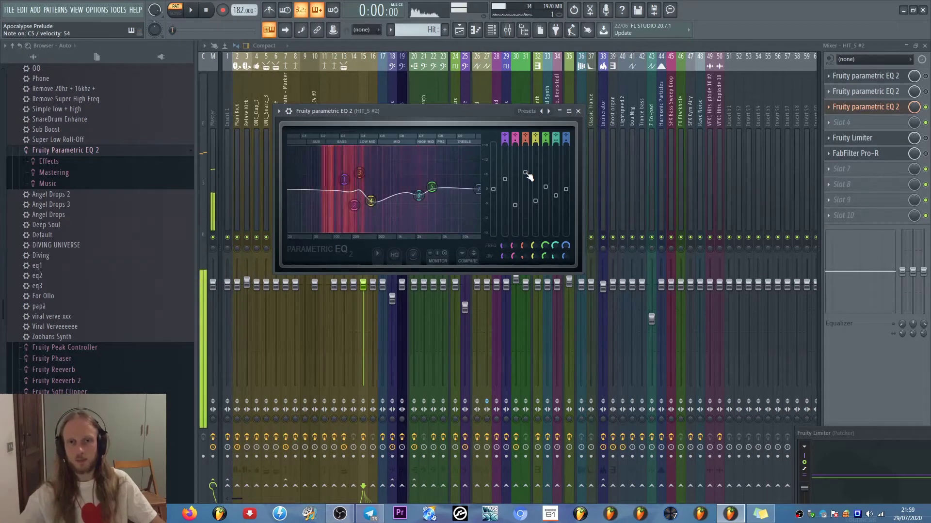
right_click(525, 173)
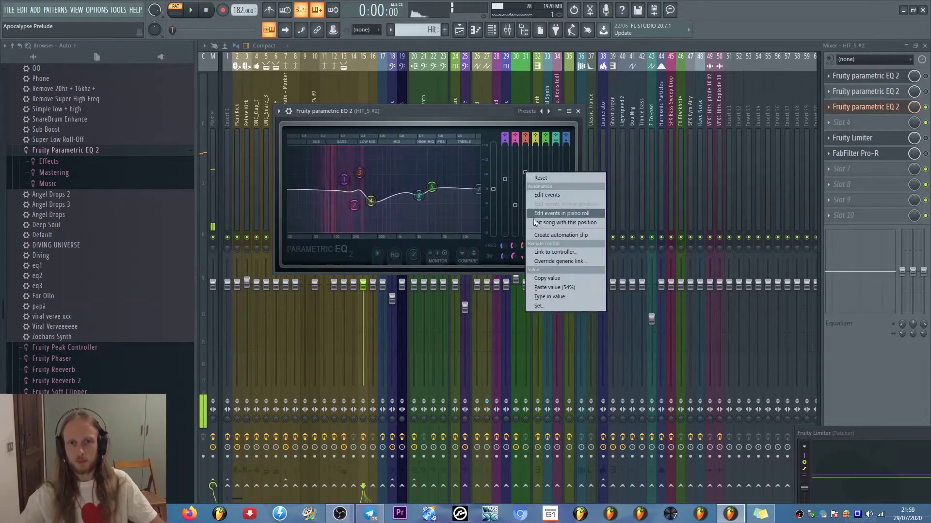
click(554, 287)
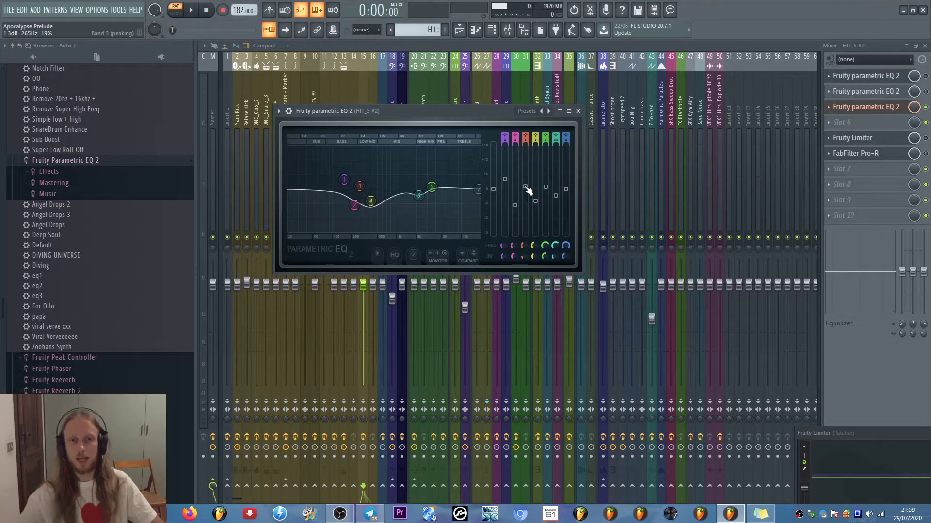
Copy Band 6's level, audition the hit with the band at 0 dB, and paste the copied 43% value back
key(z)
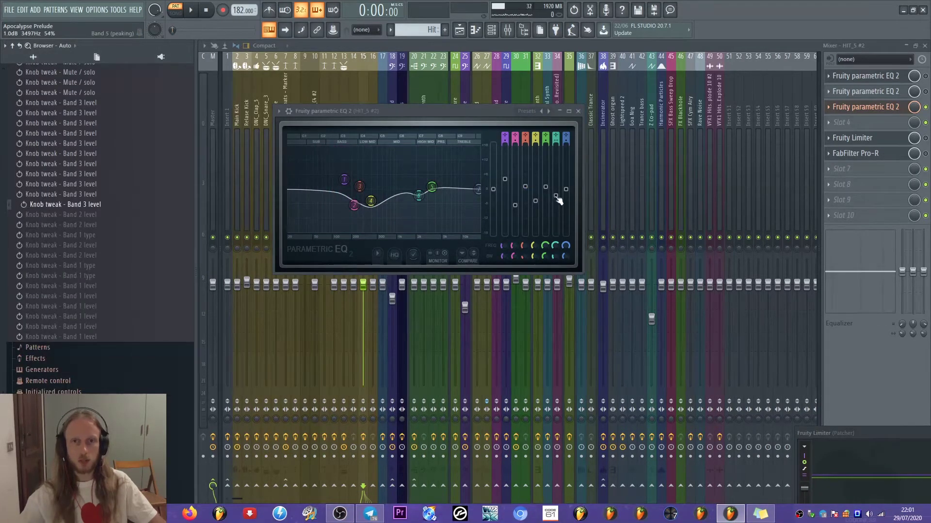
right_click(557, 200)
click(577, 302)
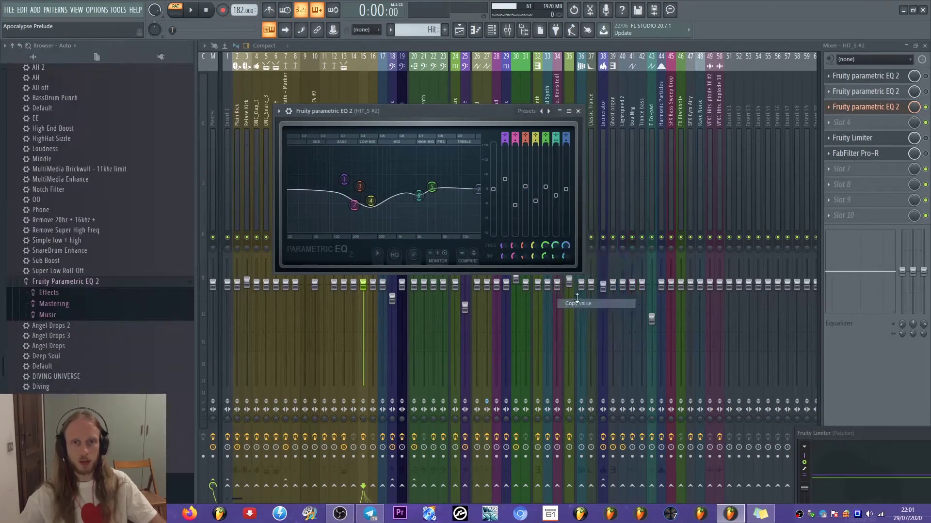
key(z)
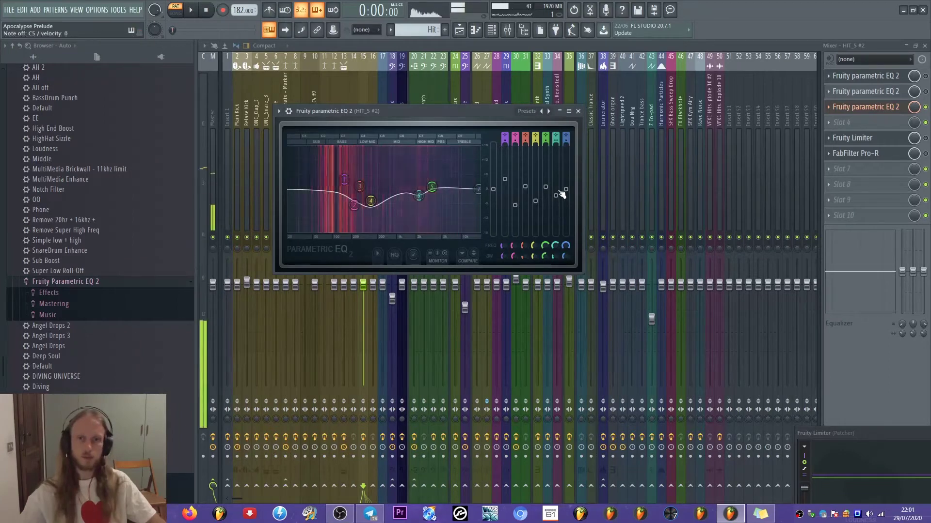
scroll(559, 193, up, 2)
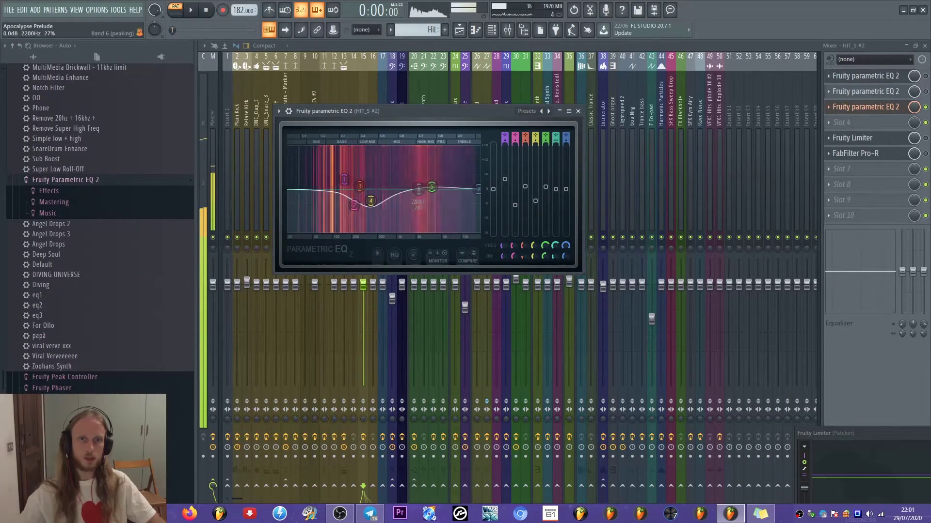
right_click(557, 188)
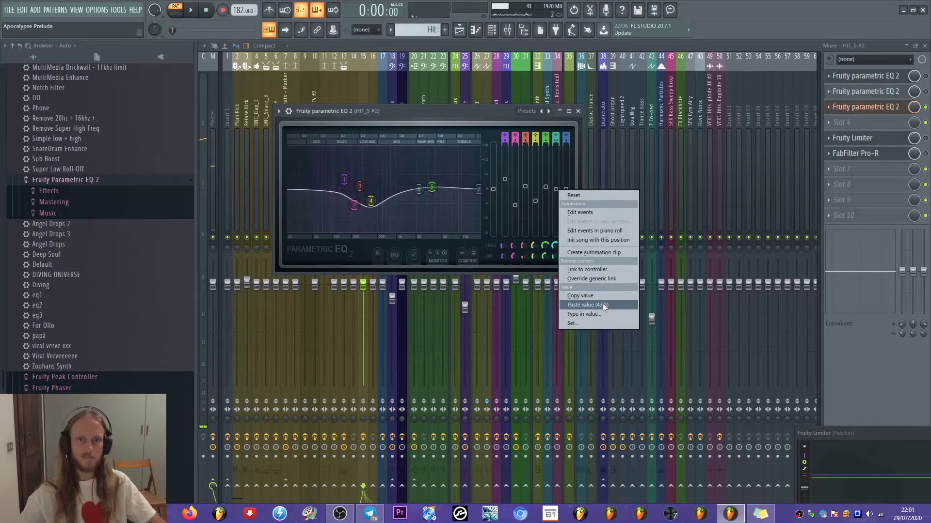
click(603, 304)
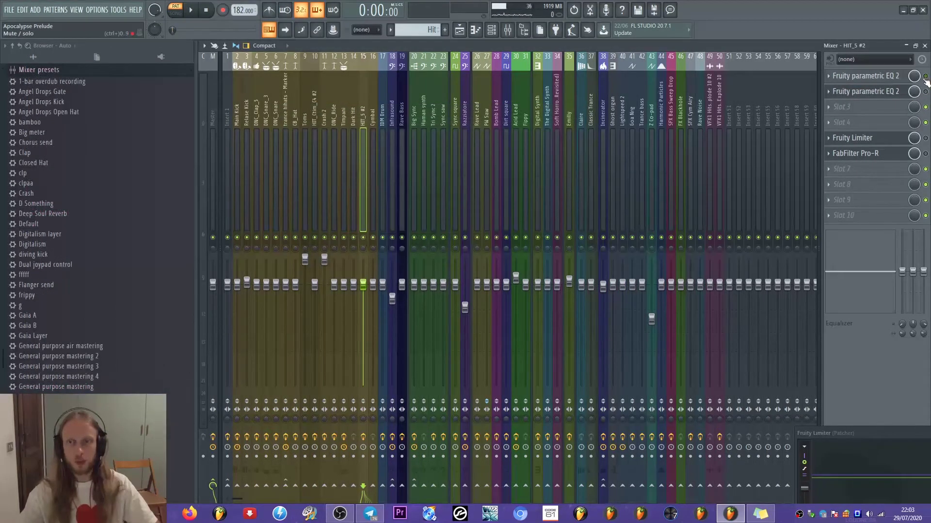
Enable the first parametric EQ on the track, and open the second one and disable its Band 3
click(925, 76)
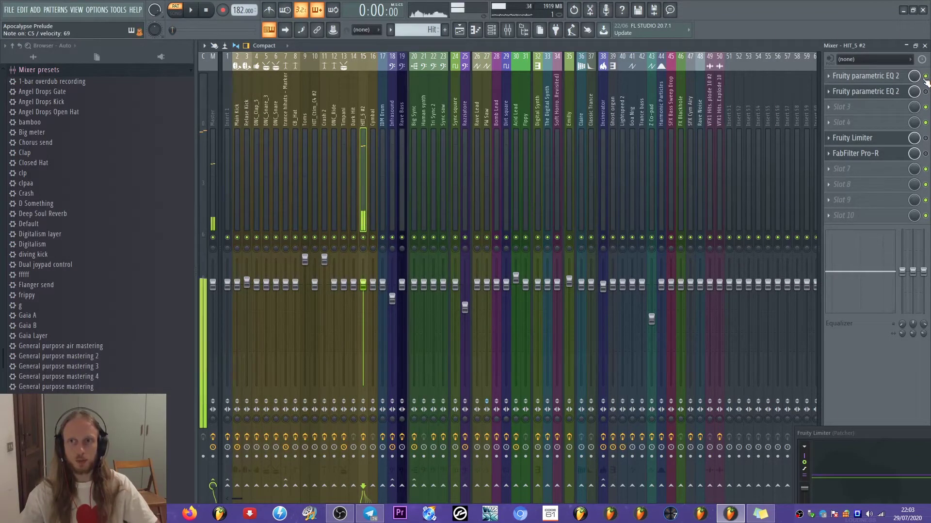
click(890, 92)
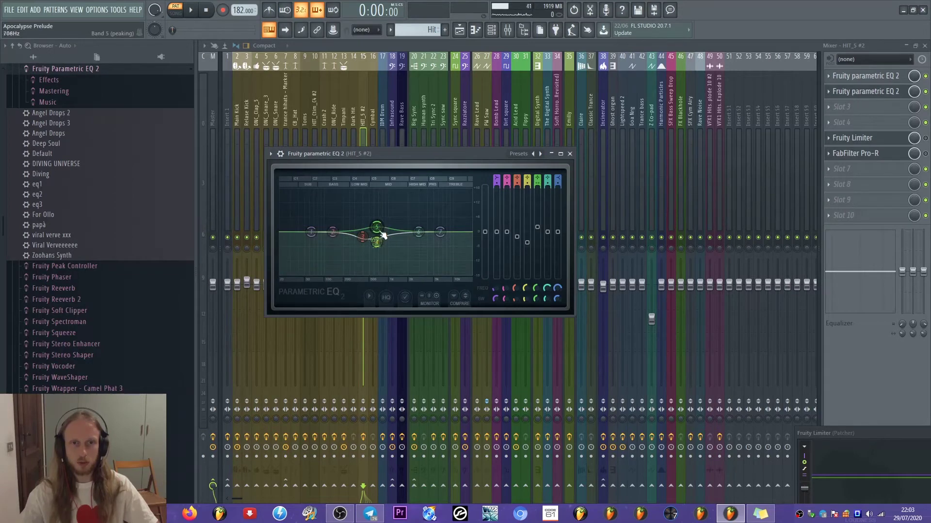
click(517, 181)
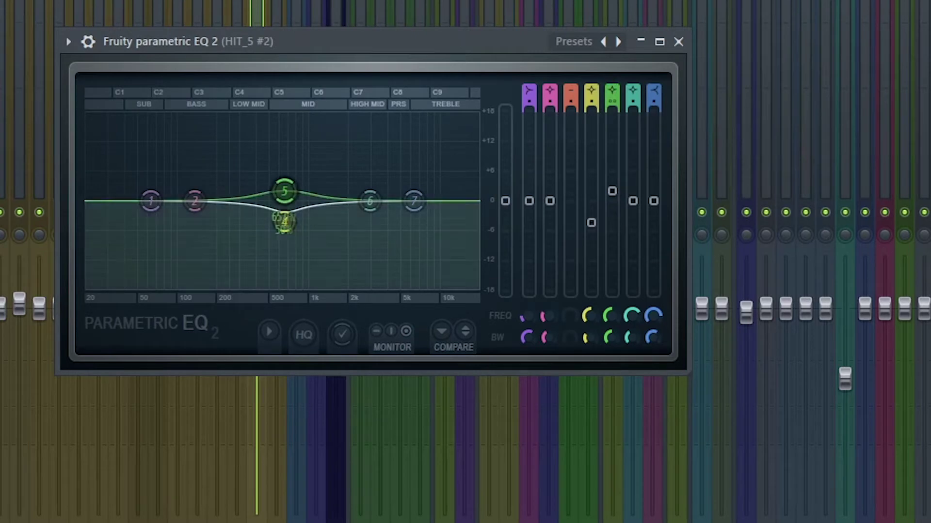
Compare the hit with Band 5 off and with Bands 4 and 5 both off, ending with both set to peaking
scroll(610, 88, down, 2)
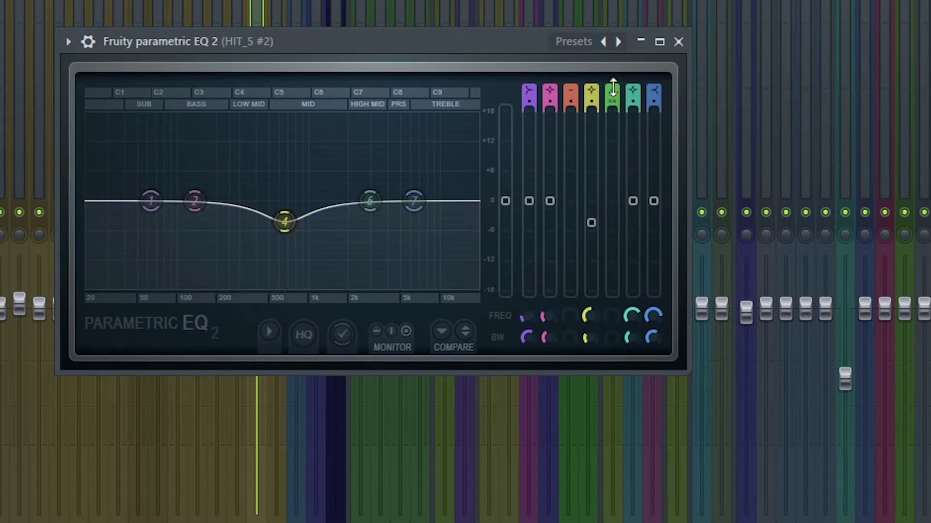
scroll(612, 90, up, 2)
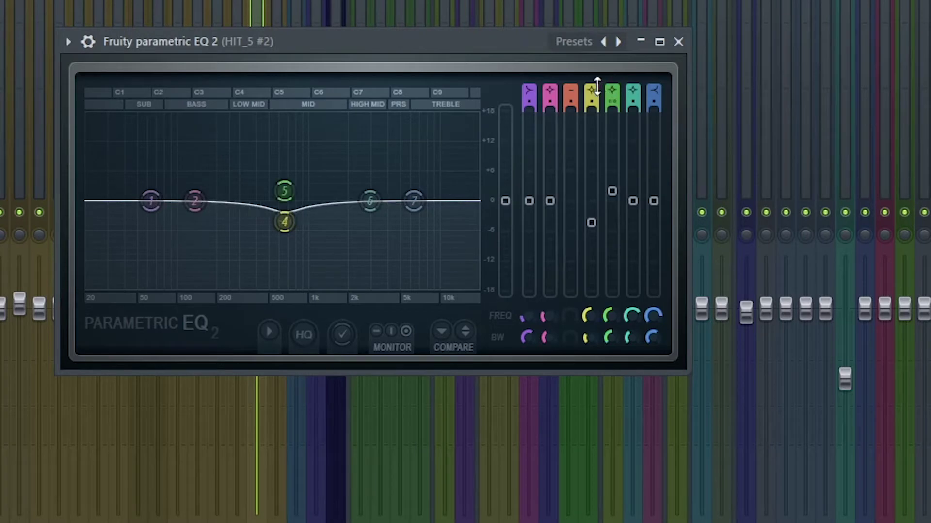
scroll(597, 87, down, 2)
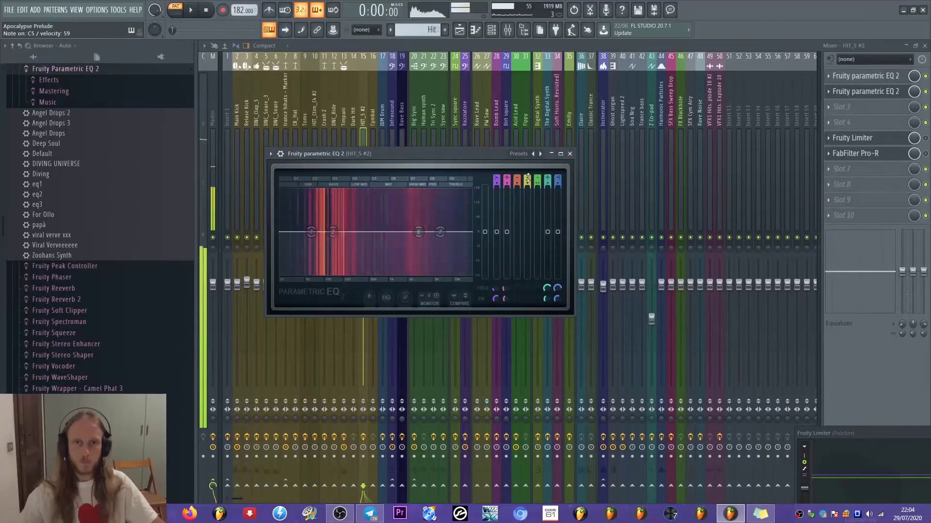
drag(527, 178, 528, 190)
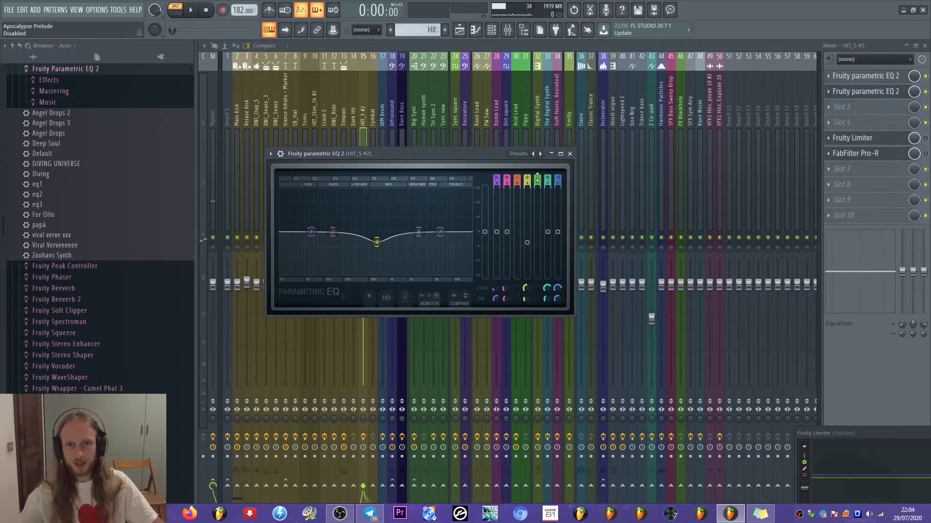
click(537, 178)
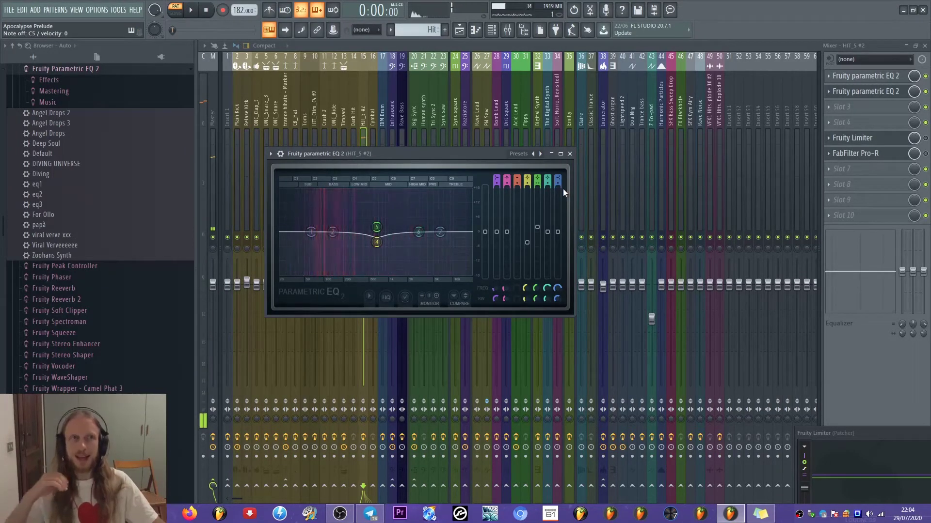
Audition the hit again with Band 5 and Band 4 disabled in turn, re-enabling both as peaking bands
click(537, 178)
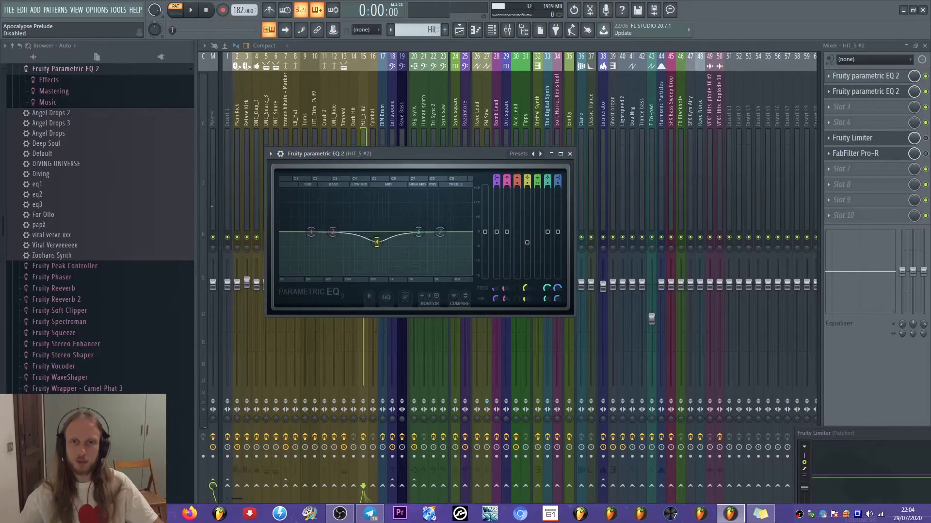
click(527, 178)
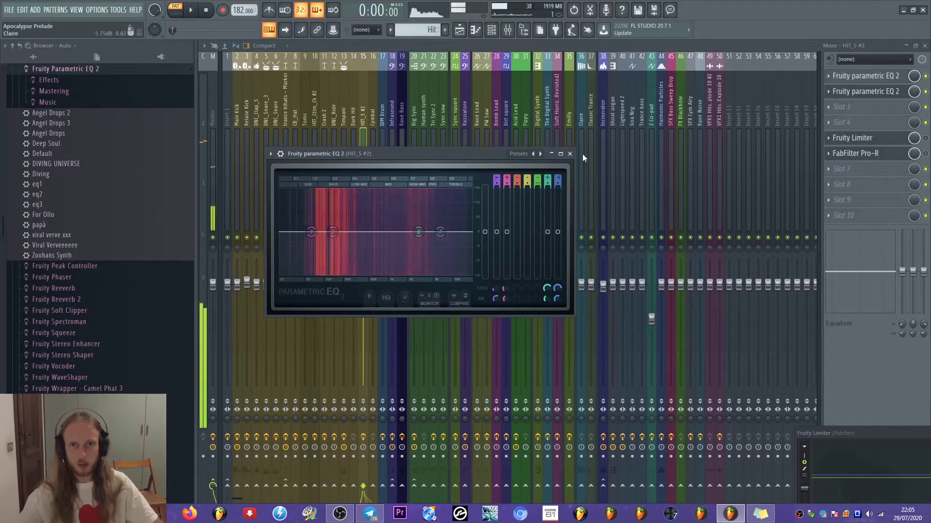
click(527, 177)
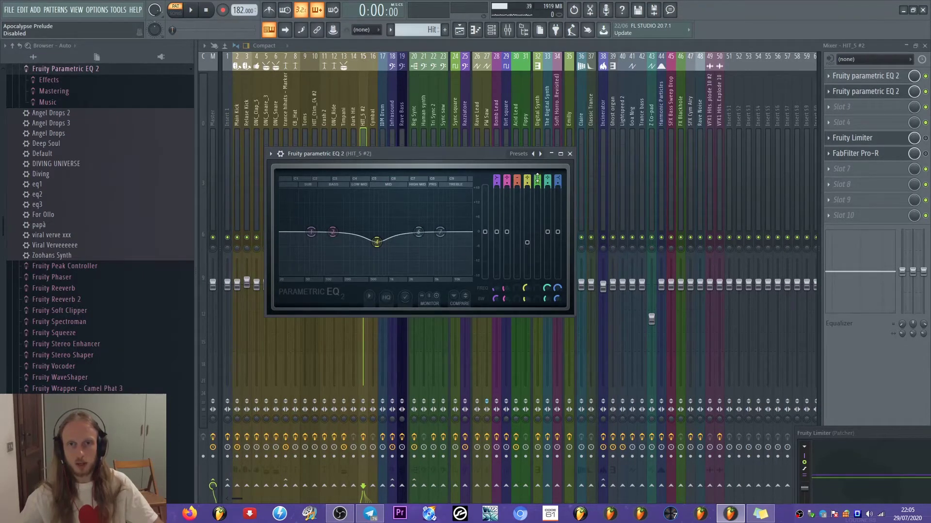
click(537, 177)
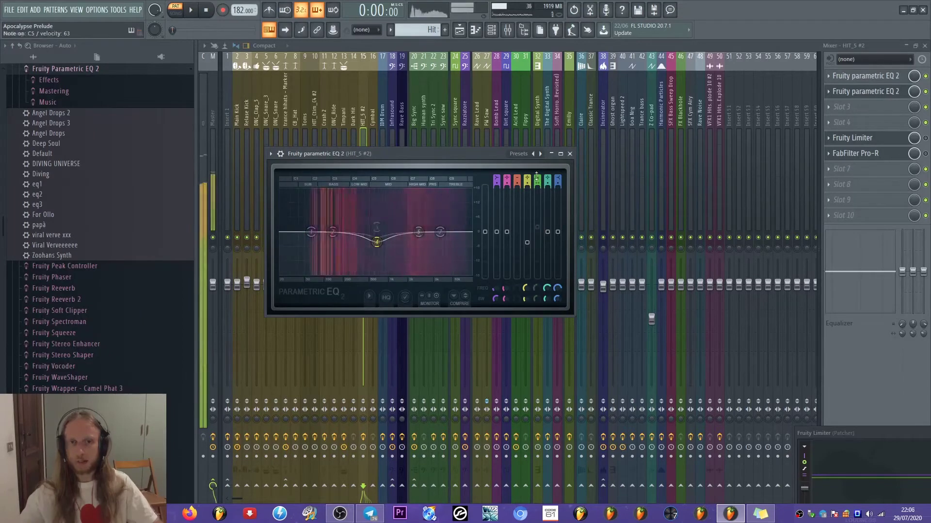
Toggle Band 5 off and back to peaking while auditioning the hit against Band 4's cut alone
click(537, 179)
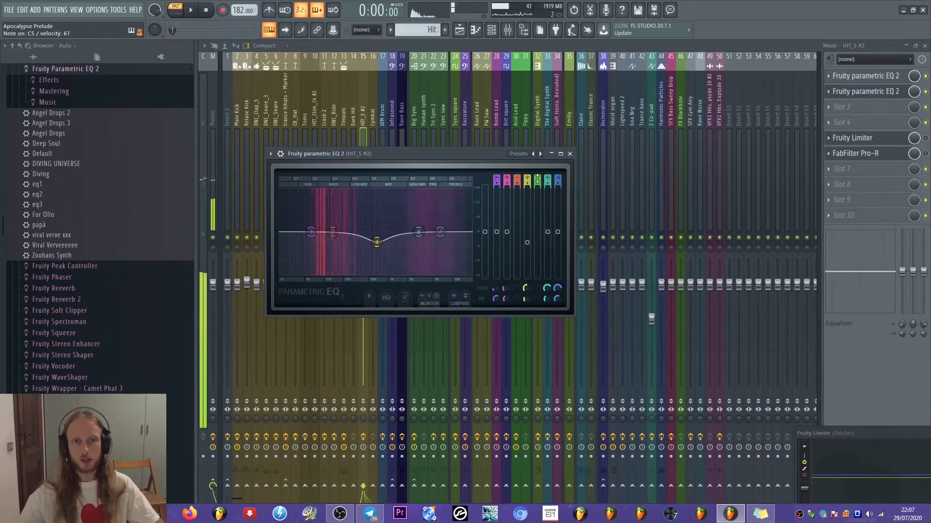
click(537, 179)
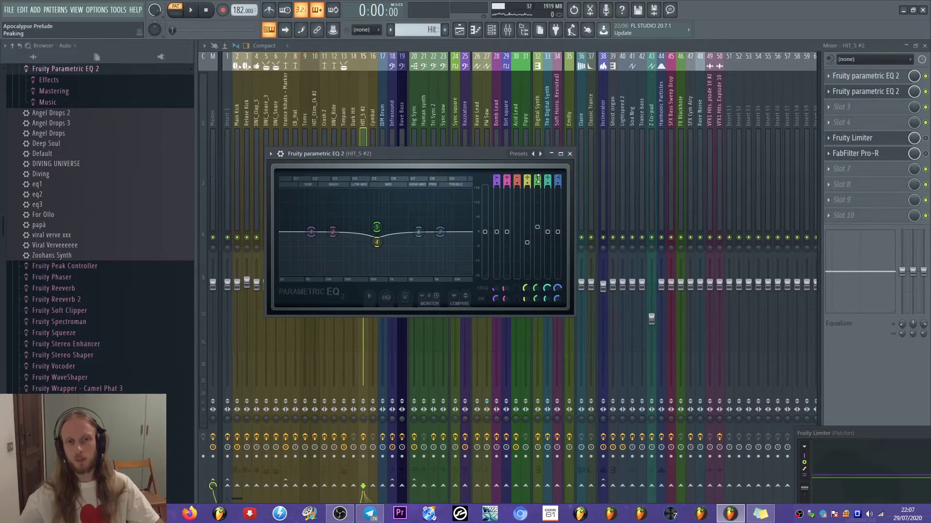
key(space)
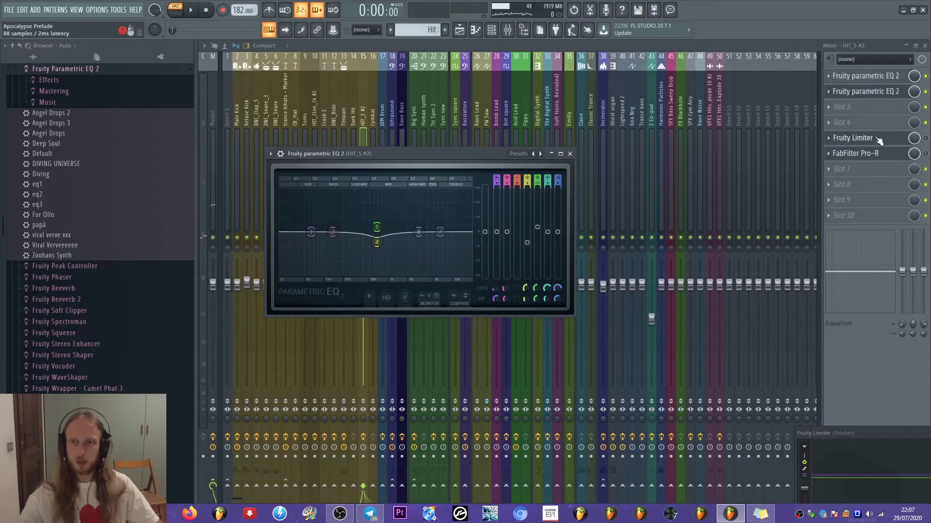
Enable and open the Fruity Limiter, copy its compressor threshold, and raise the threshold until the compression is off
click(908, 140)
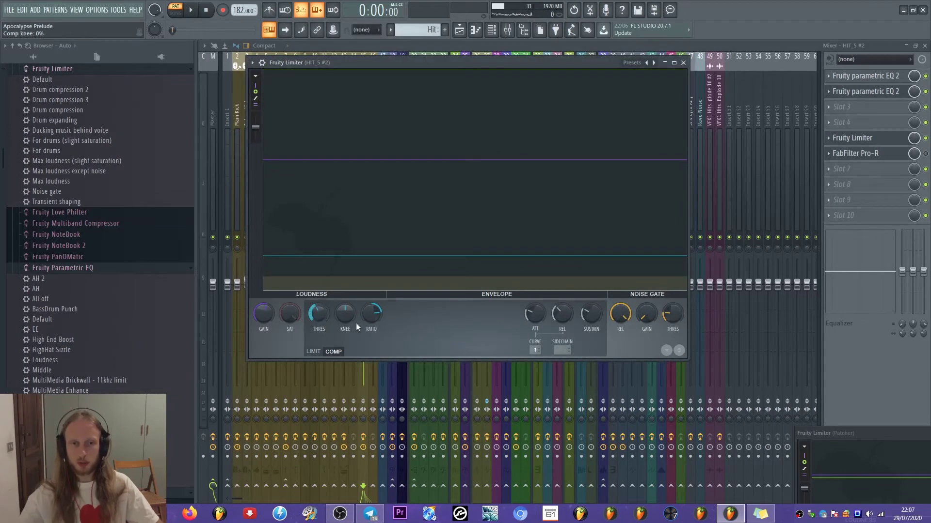
right_click(317, 318)
click(340, 425)
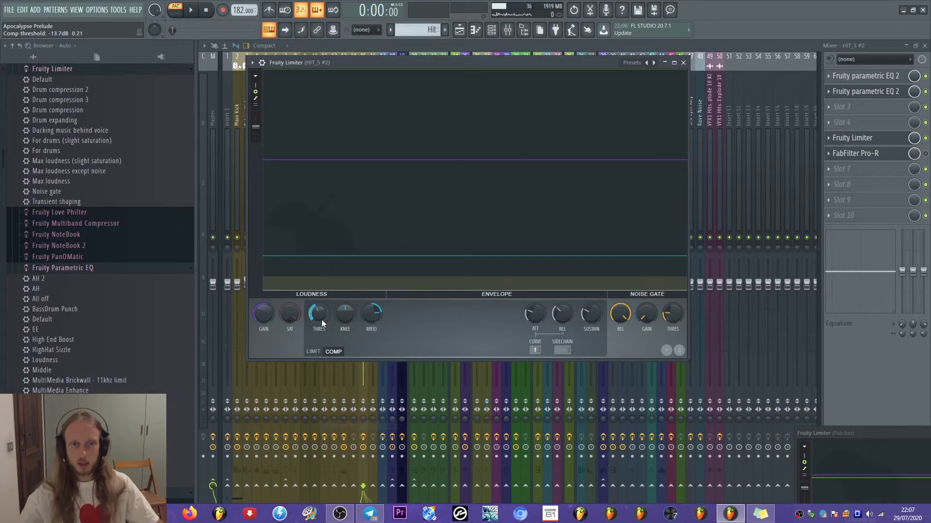
drag(322, 323, 466, 266)
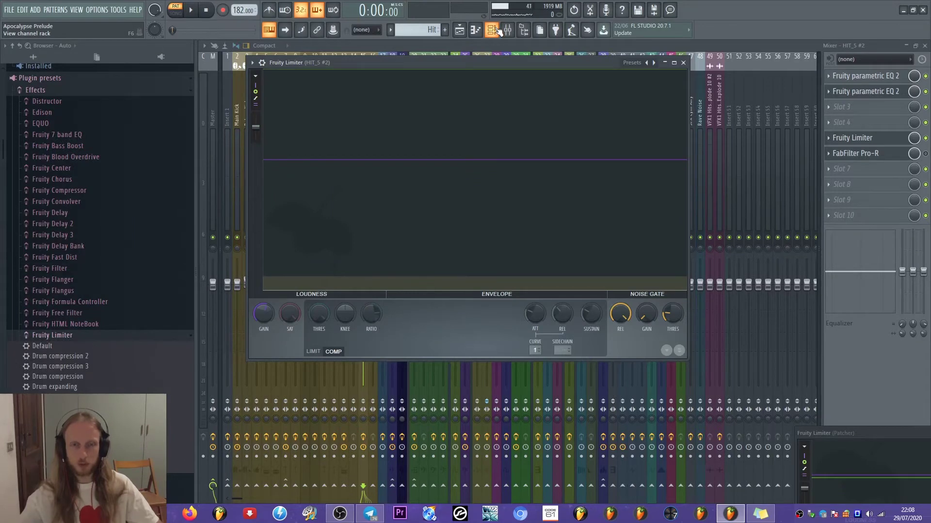
Audition the hit with the Fruity Limiter bypassed and with it enabled while its compressor threshold is neutral
click(926, 138)
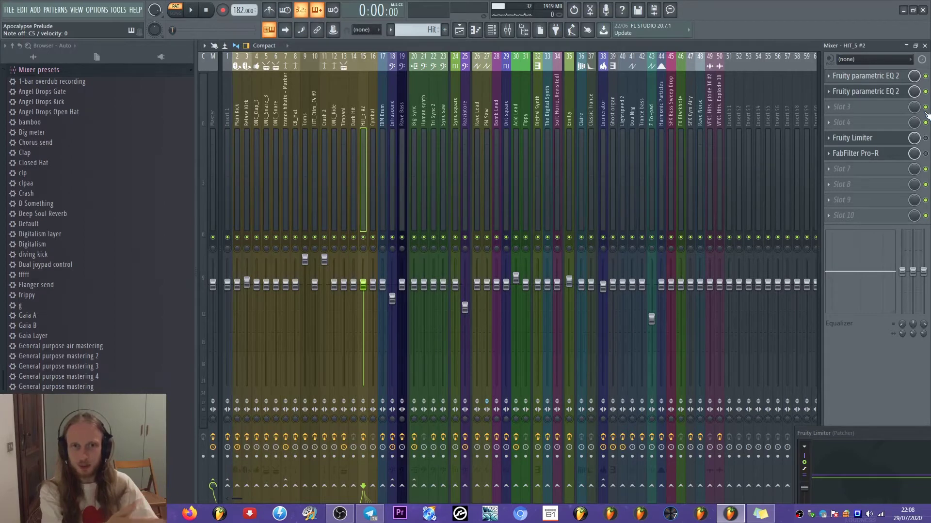
click(865, 142)
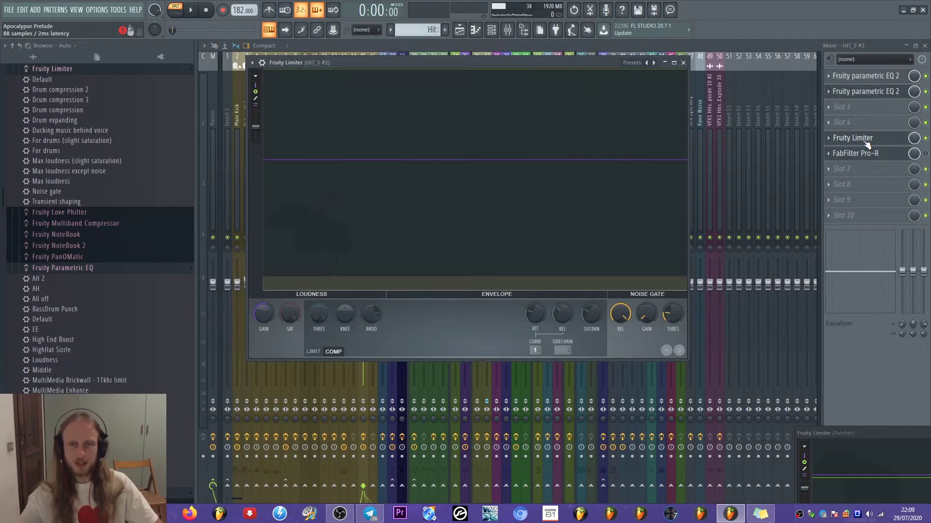
key(z)
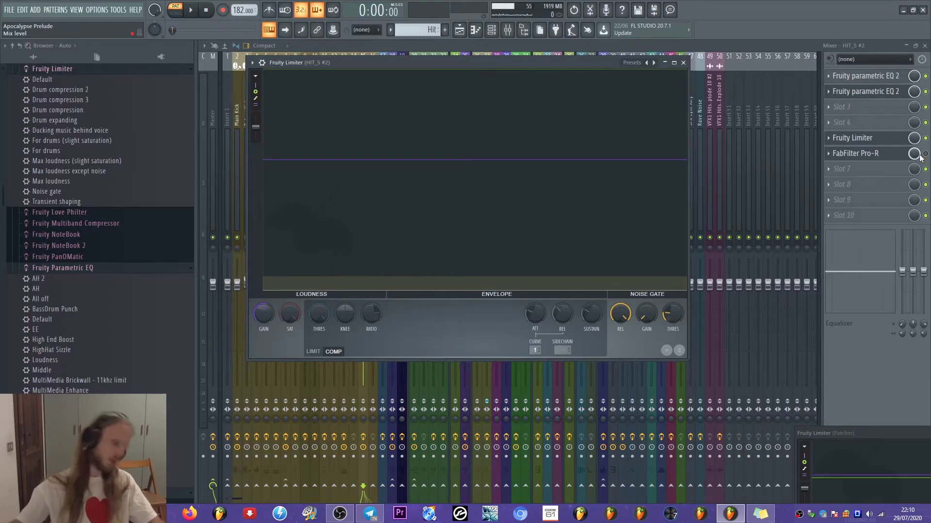
Paste the copied compressor threshold back into the Fruity Limiter, and enlarge and reposition its window
drag(436, 63, 449, 79)
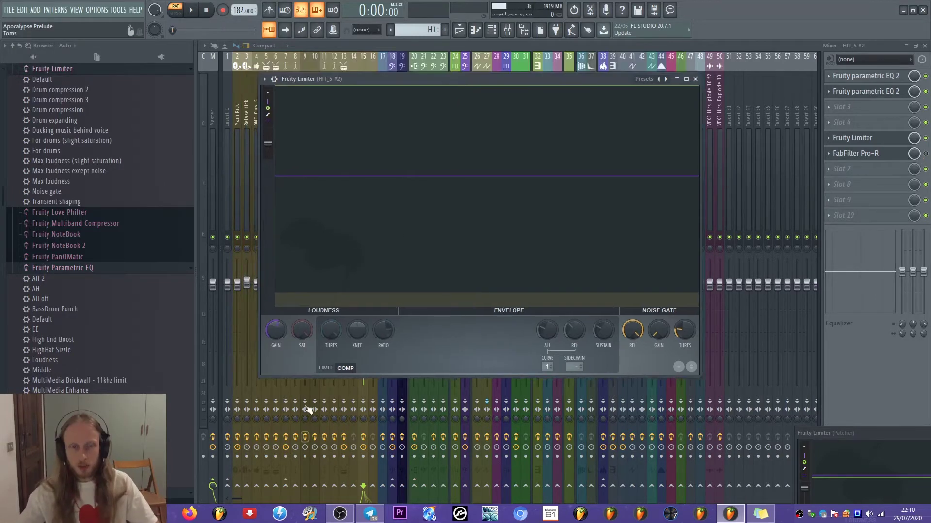
right_click(325, 334)
click(367, 449)
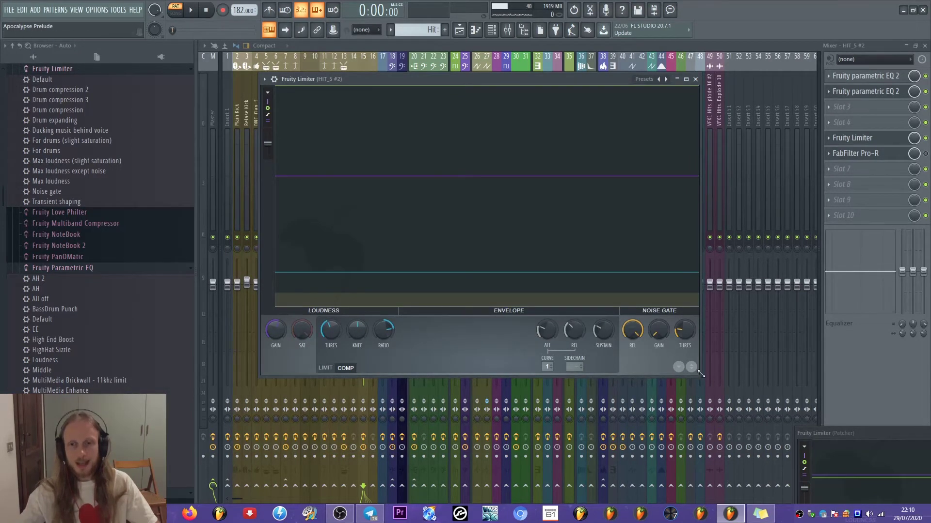
drag(701, 374, 762, 428)
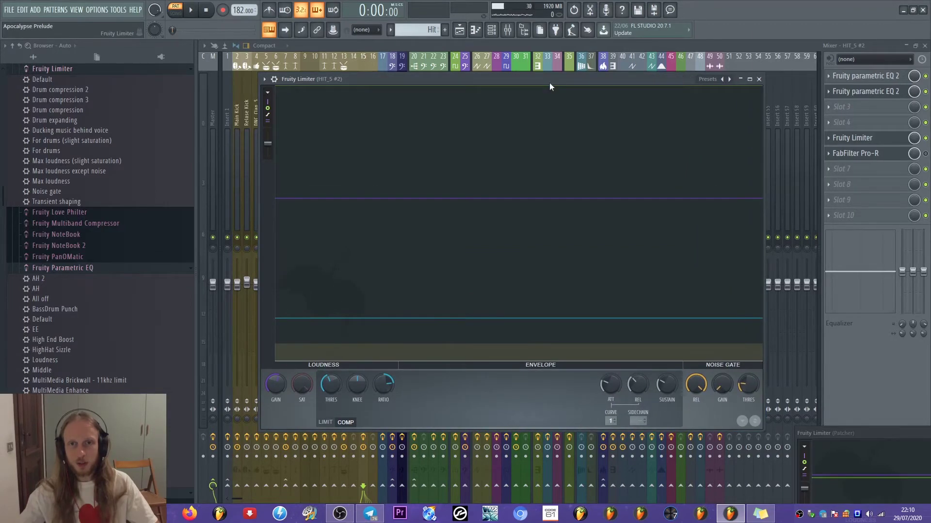
drag(548, 82, 507, 42)
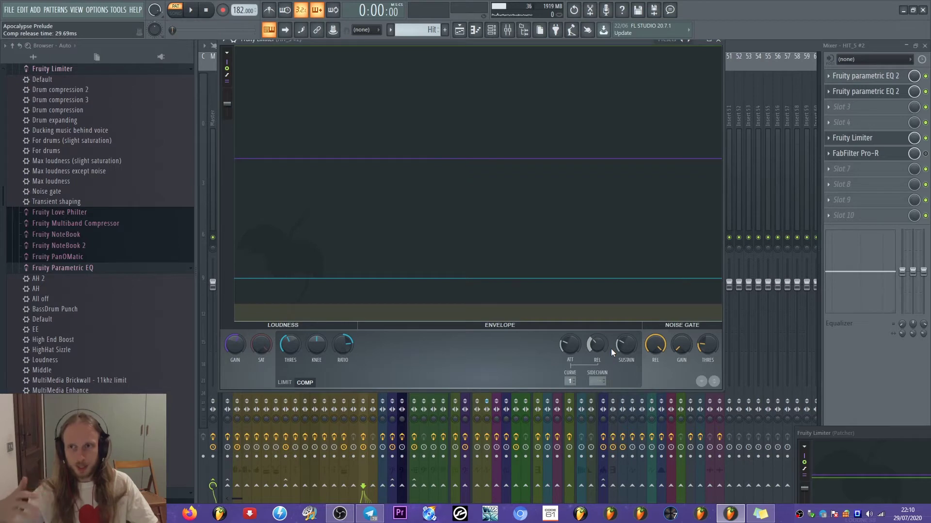
Play the pattern several times to compare the hit with the Fruity Limiter enabled and bypassed
click(926, 139)
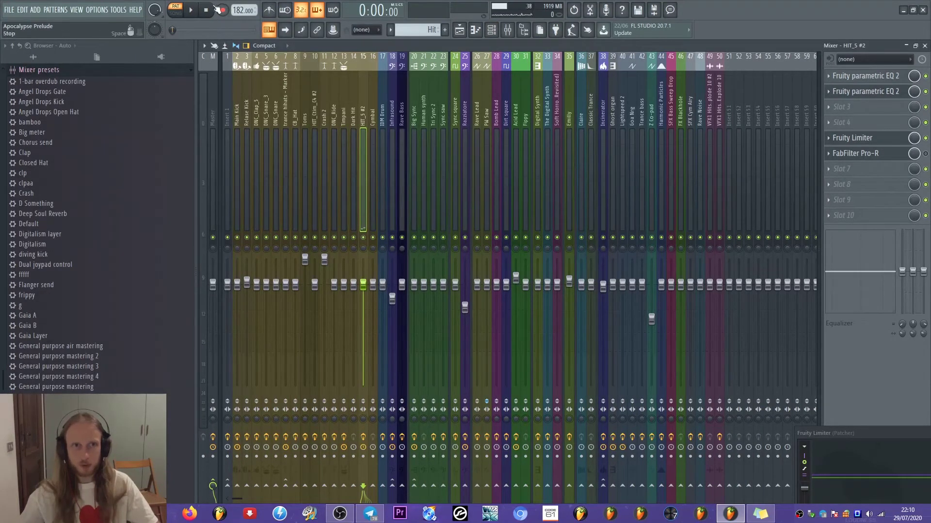
click(191, 10)
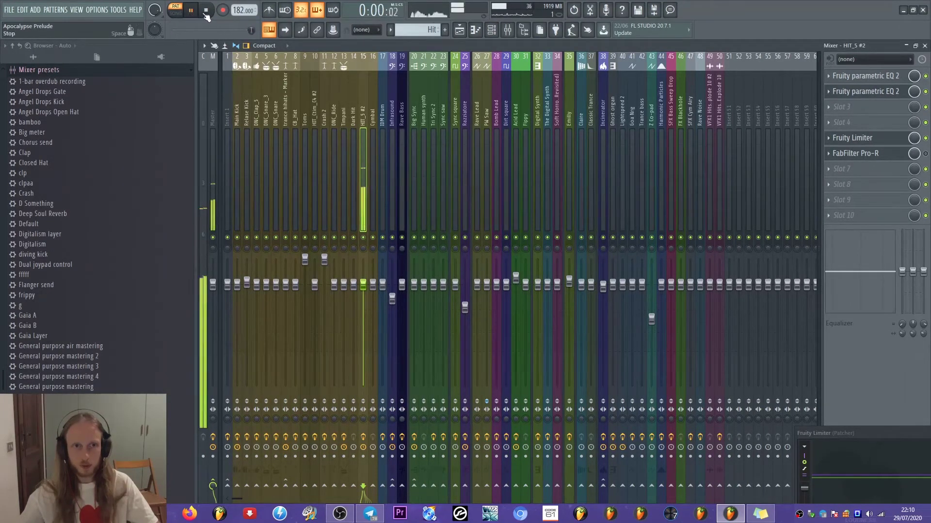
click(205, 12)
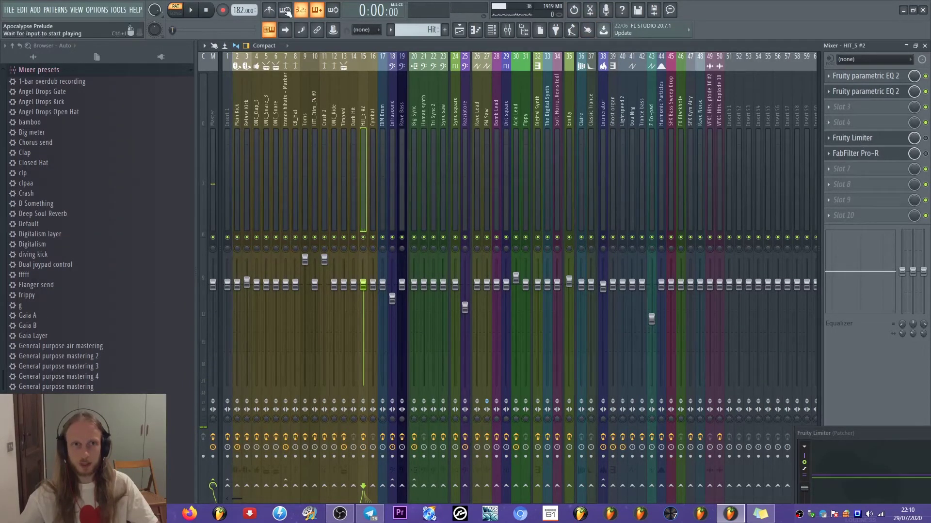
click(192, 12)
click(205, 11)
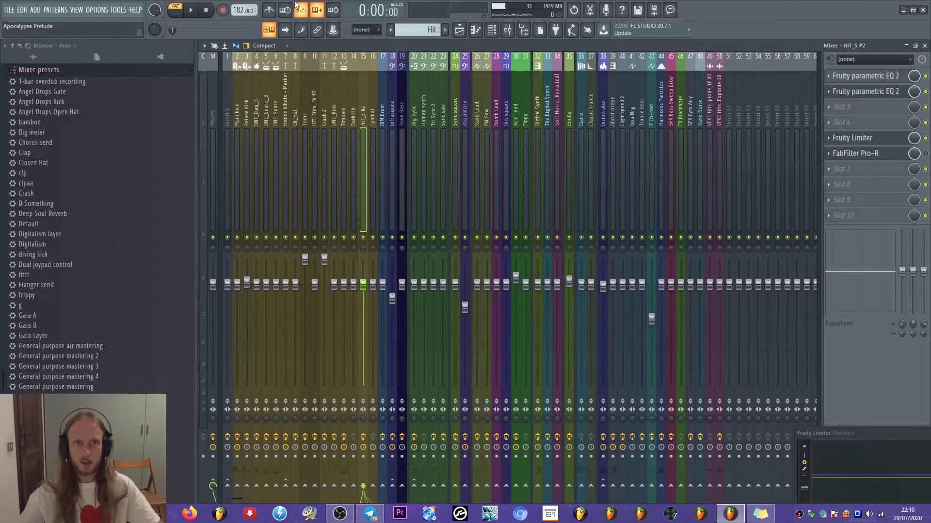
click(191, 10)
click(205, 11)
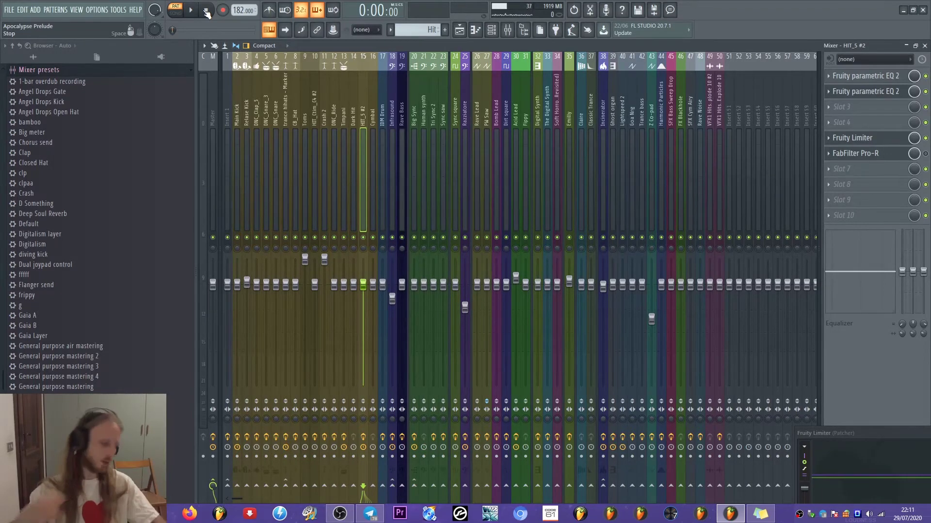
Examine the Fruity Limiter's compression while the hit plays, then enable FabFilter Pro-R and audition the hit with reverb
click(880, 142)
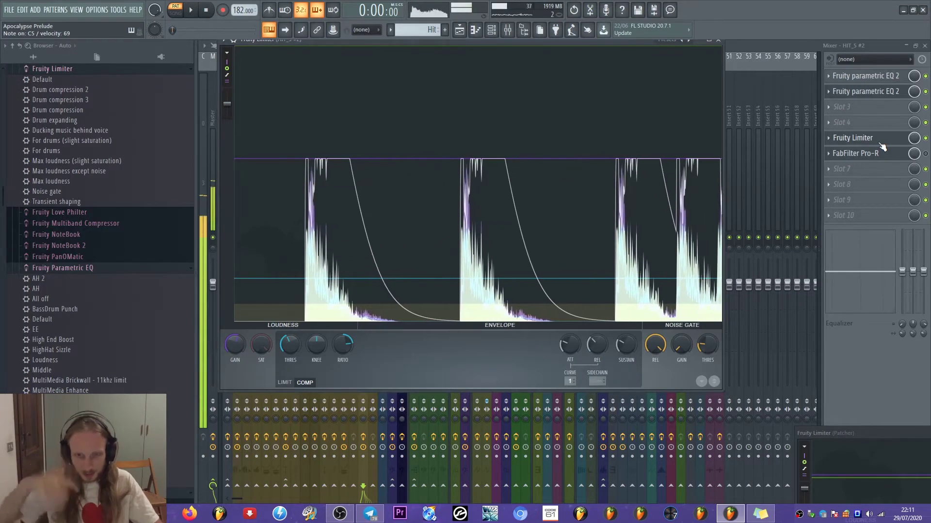
click(896, 139)
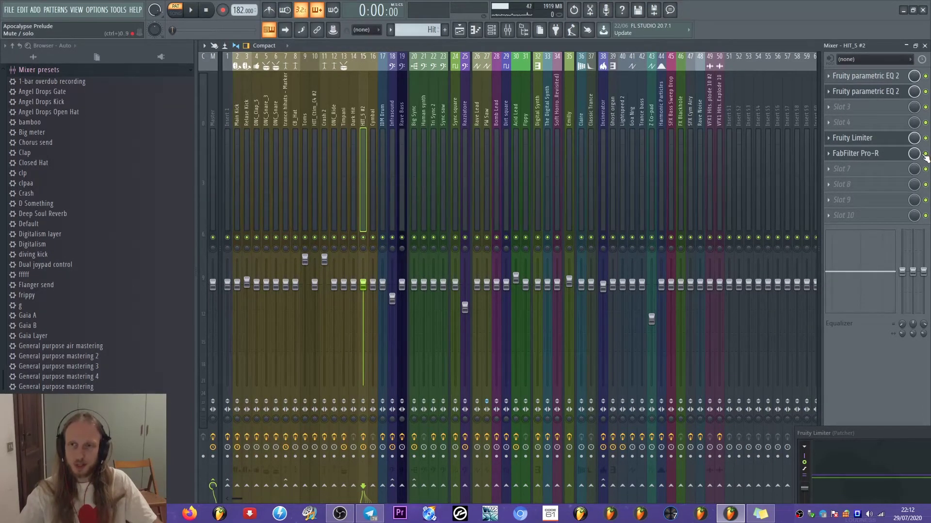
key(z)
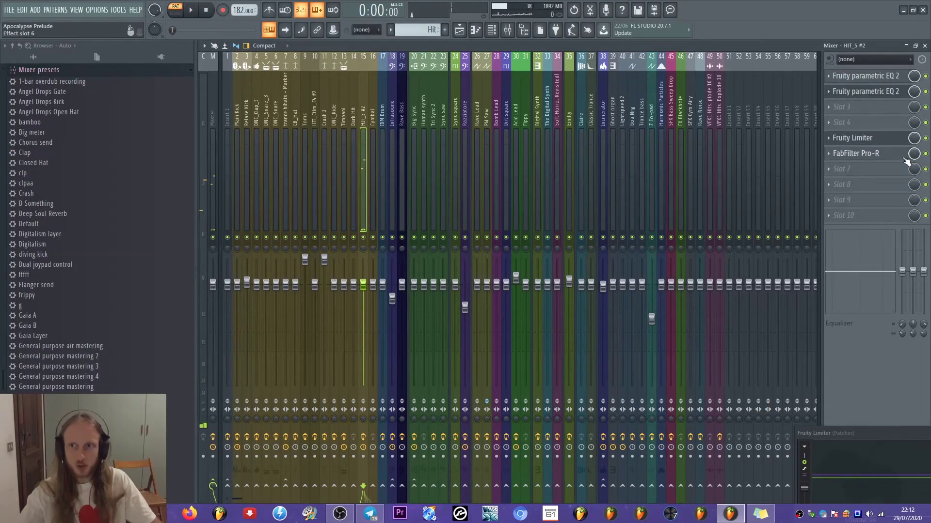
Open FabFilter Pro-R, reposition its window, and compare the hit with the 13106 Hz Post EQ band disabled and re-enabled
click(905, 160)
mouse_move(487, 93)
mouse_down()
mouse_move(461, 72)
mouse_move(490, 106)
mouse_up()
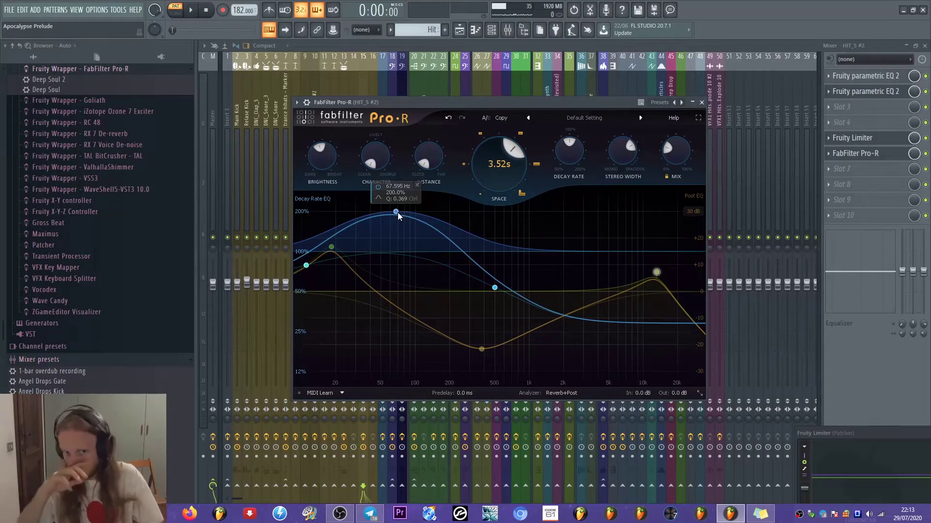
right_click(656, 272)
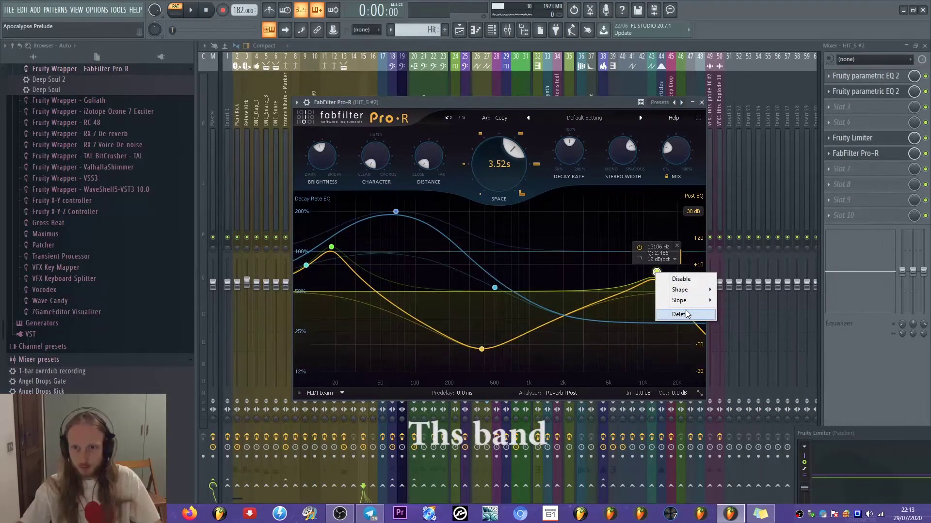
click(681, 280)
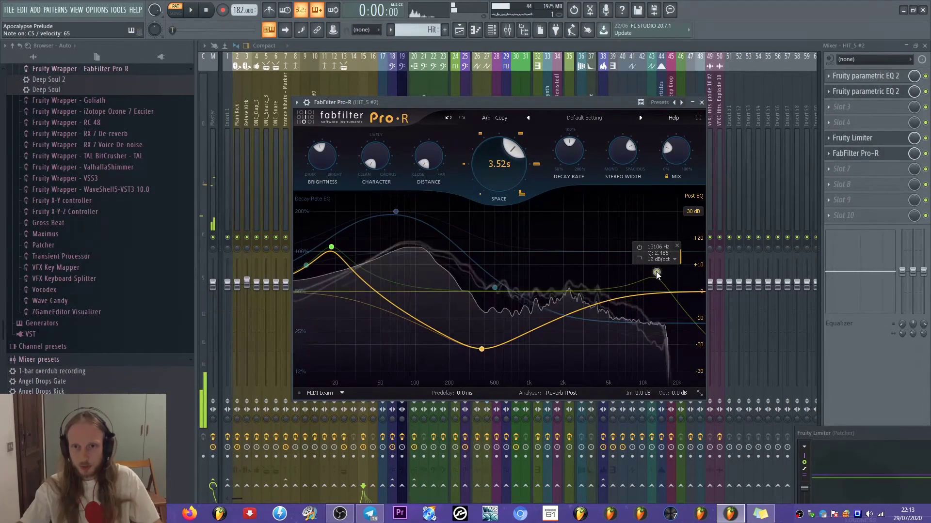
right_click(656, 271)
click(665, 280)
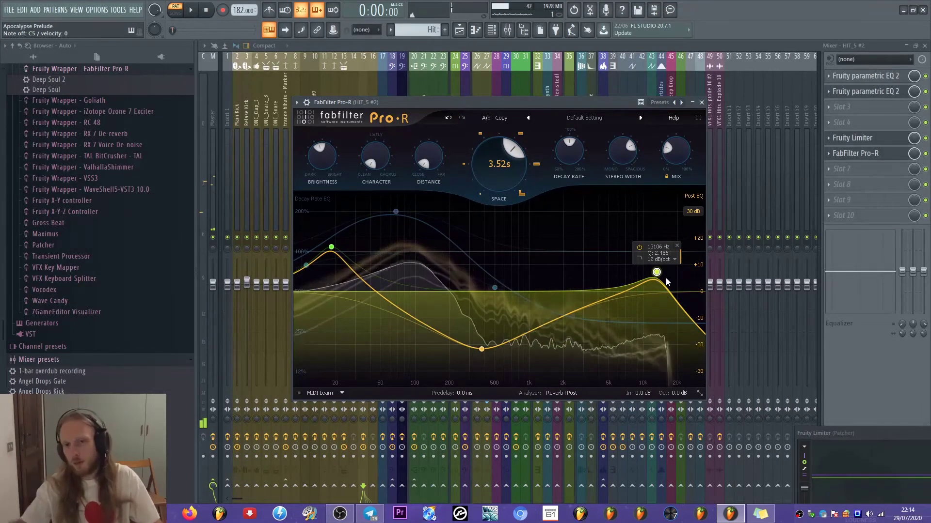
Repeat the audible comparison of the reverb with the high-frequency Post EQ band off and back on
right_click(656, 273)
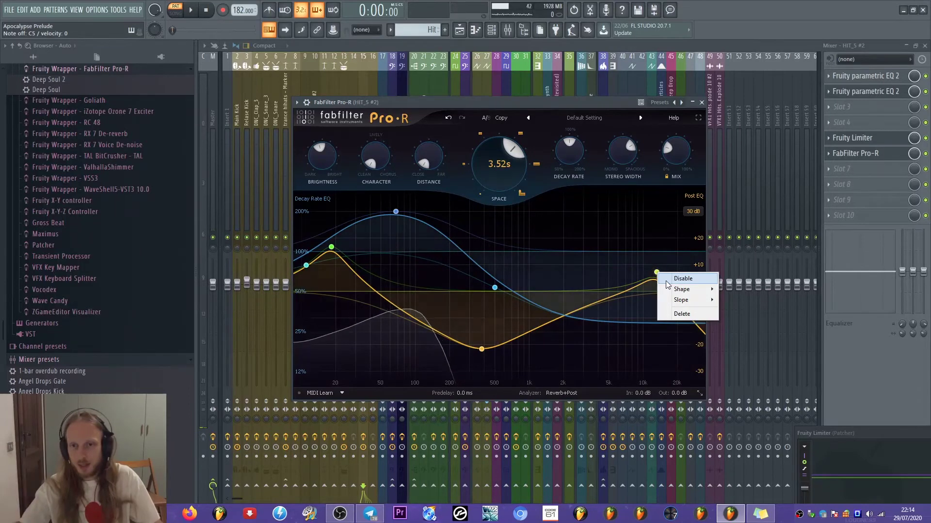
click(666, 280)
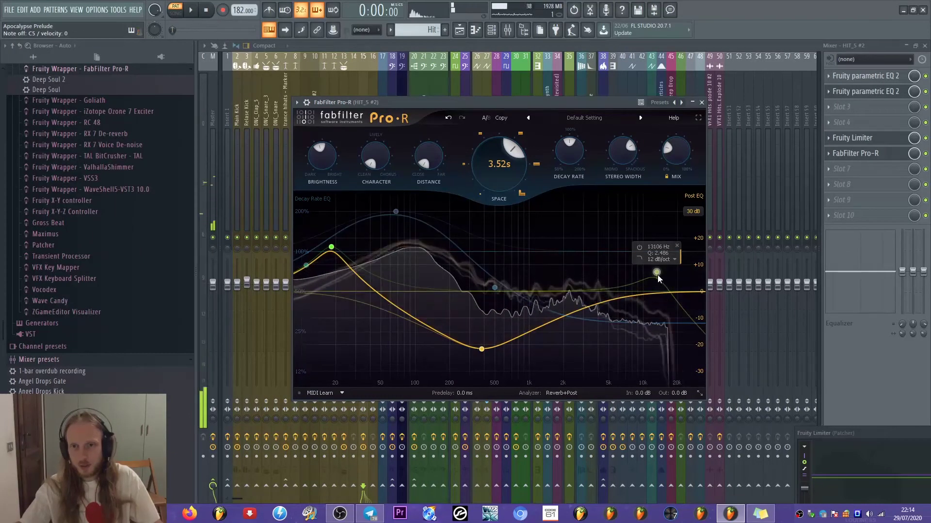
right_click(658, 275)
click(667, 281)
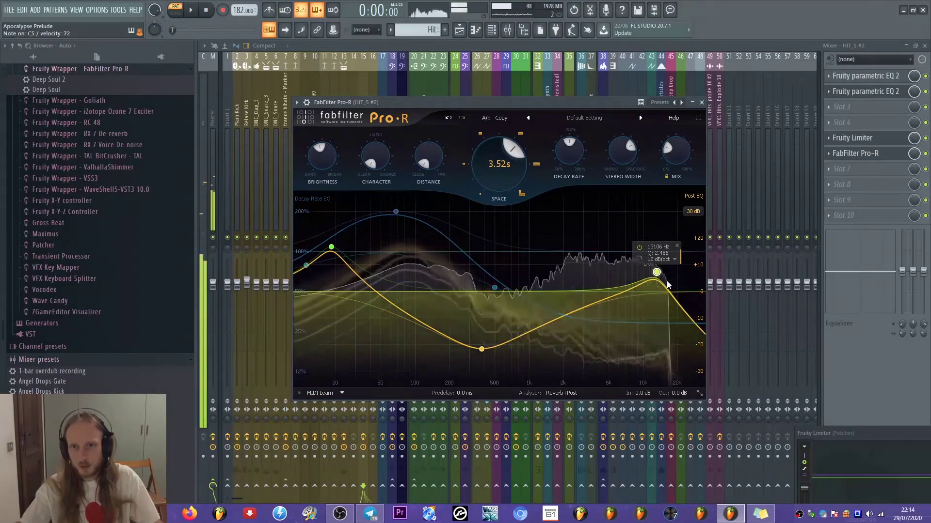
Compare the hit twice with Pro-R's 382 Hz Post EQ cut disabled and enabled, leaving the band on
right_click(482, 350)
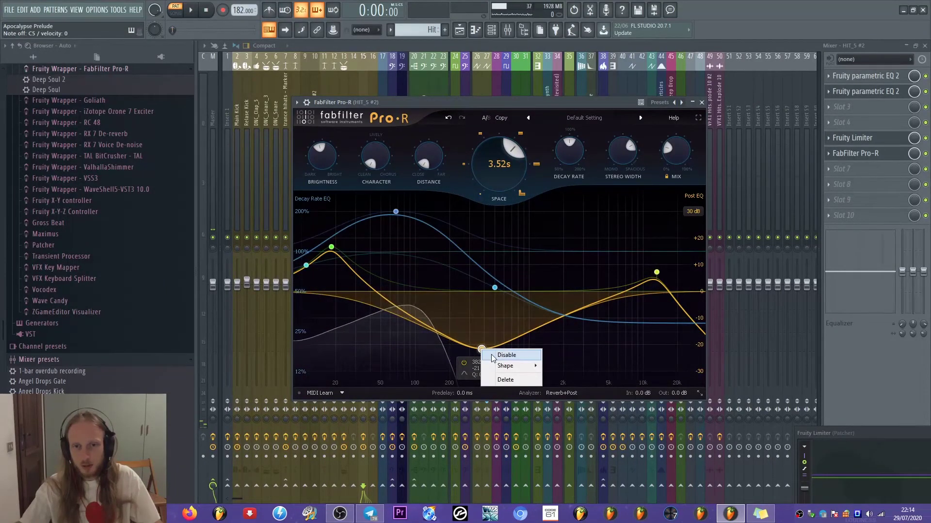
click(489, 355)
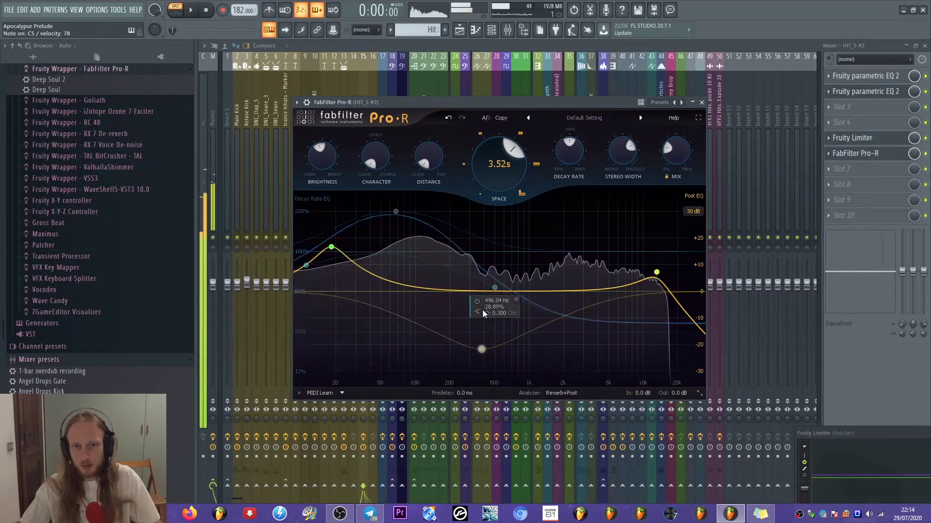
right_click(481, 350)
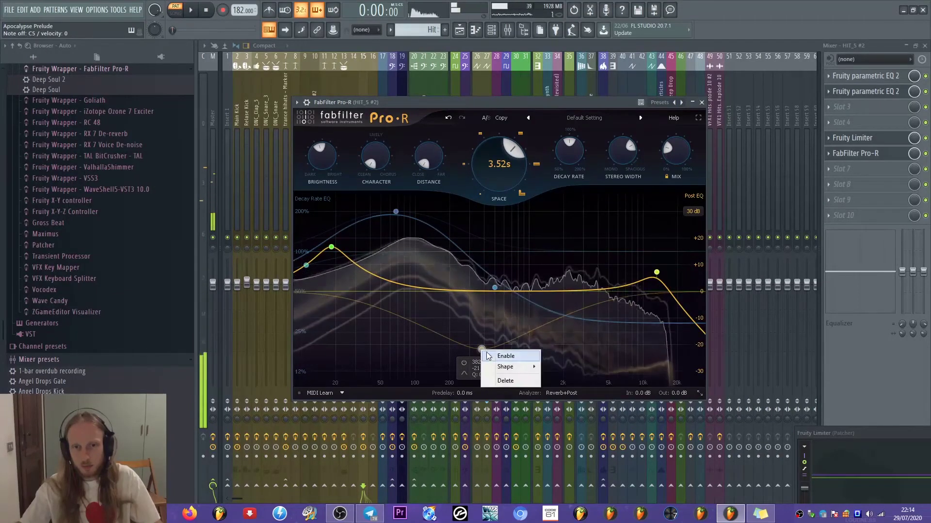
click(489, 355)
right_click(489, 353)
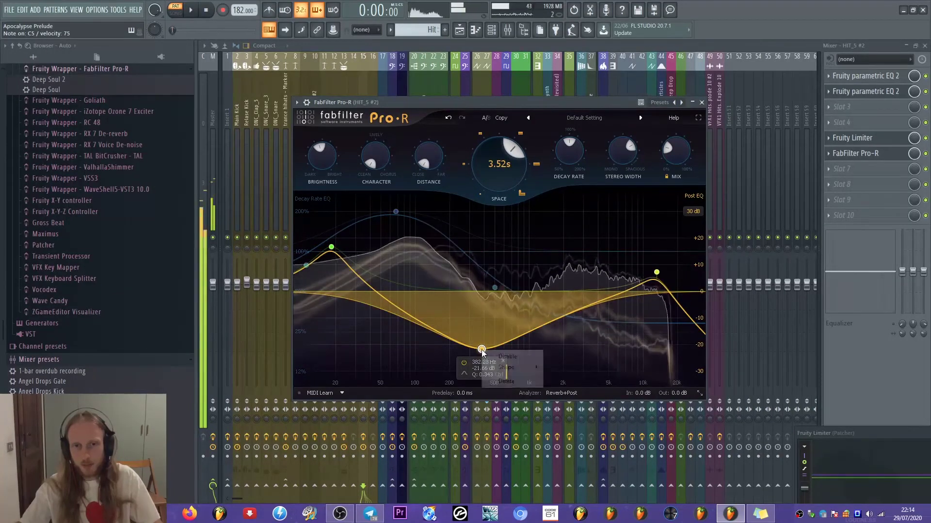
click(489, 356)
right_click(482, 349)
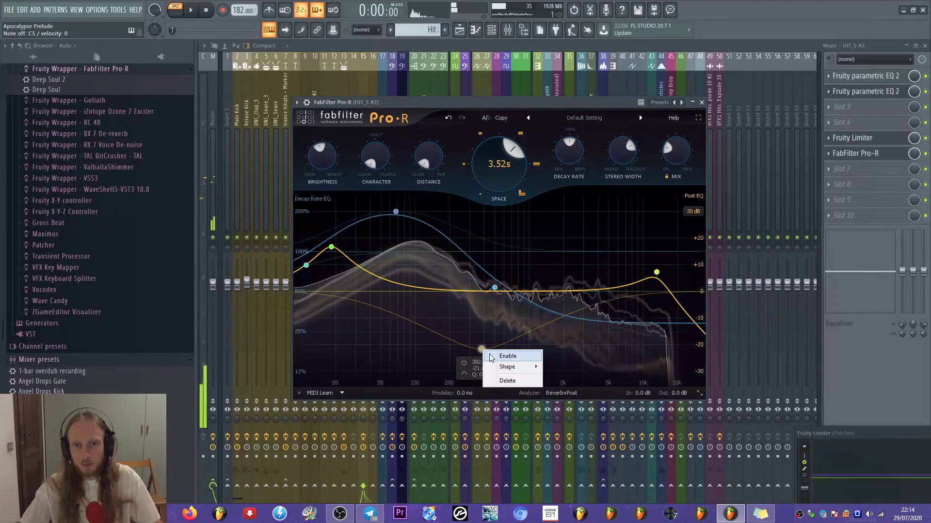
click(489, 356)
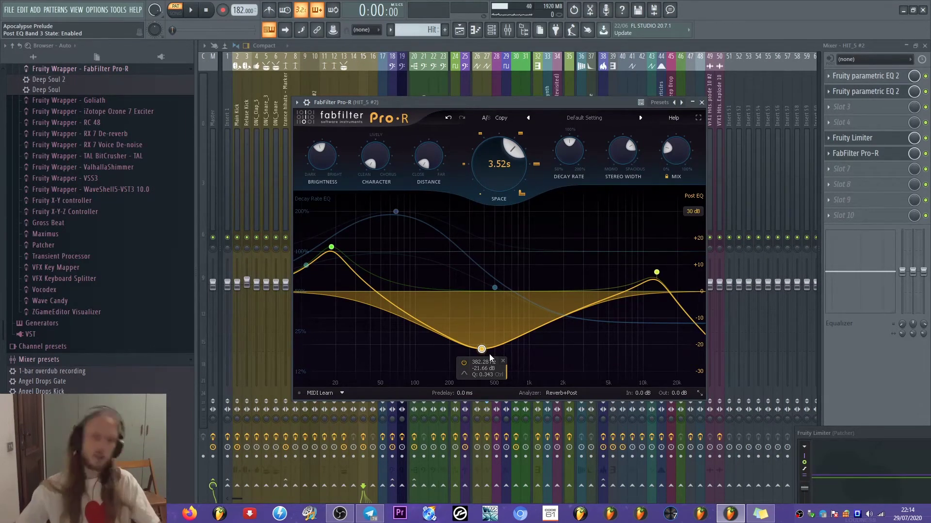
Audition the hit once more without the 382 Hz Post EQ cut, and re-enable the band
right_click(482, 350)
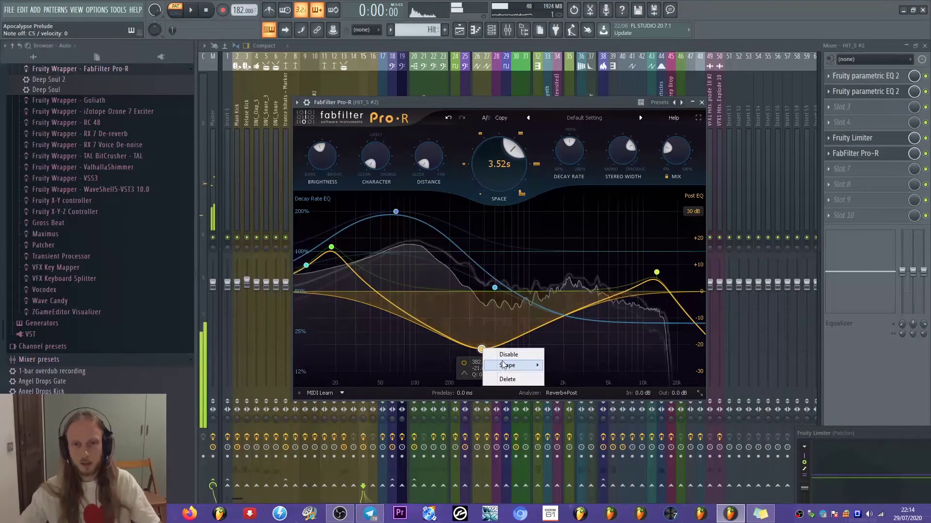
click(504, 355)
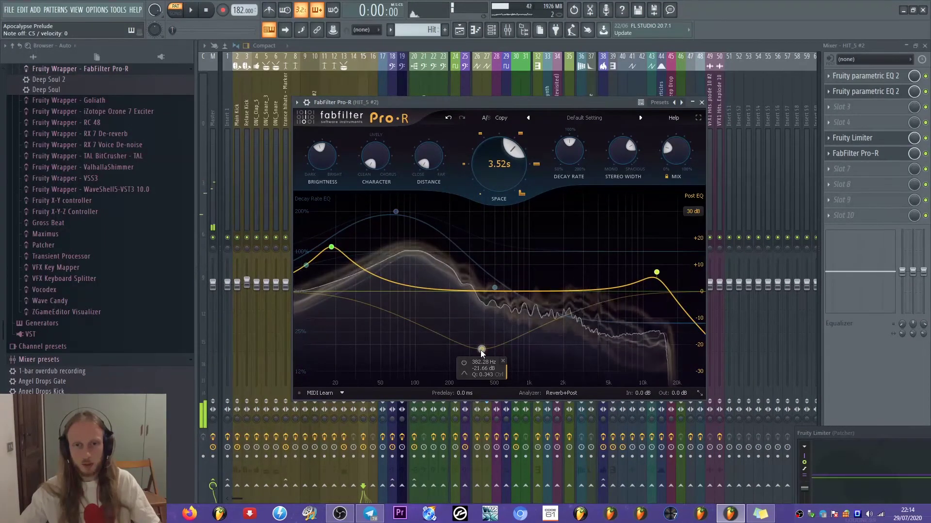
right_click(481, 350)
click(487, 355)
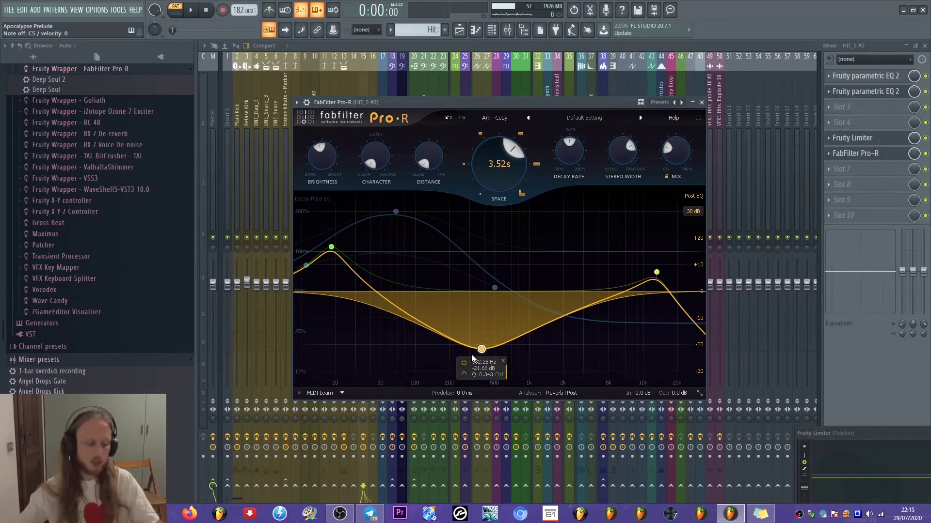
Compare the hit with Pro-R's 18 Hz Post EQ boost disabled and enabled
mouse_move(495, 290)
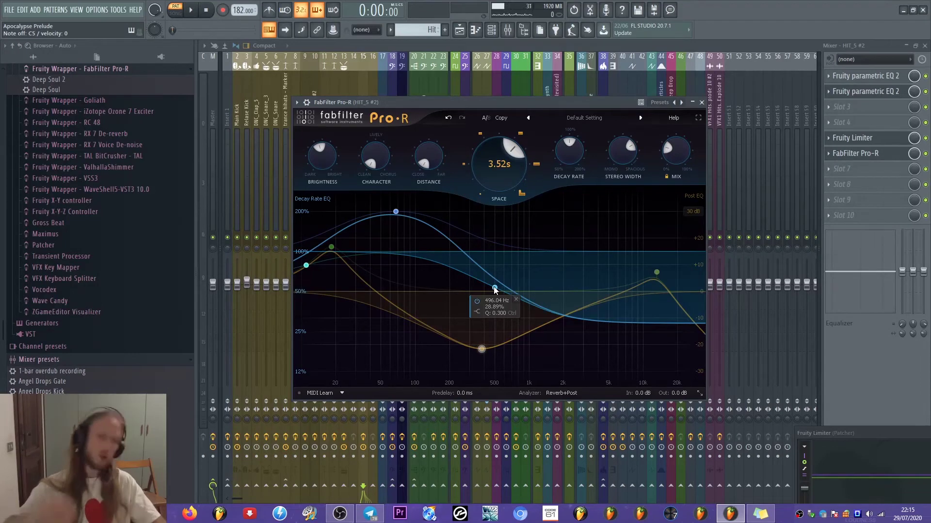
click(331, 248)
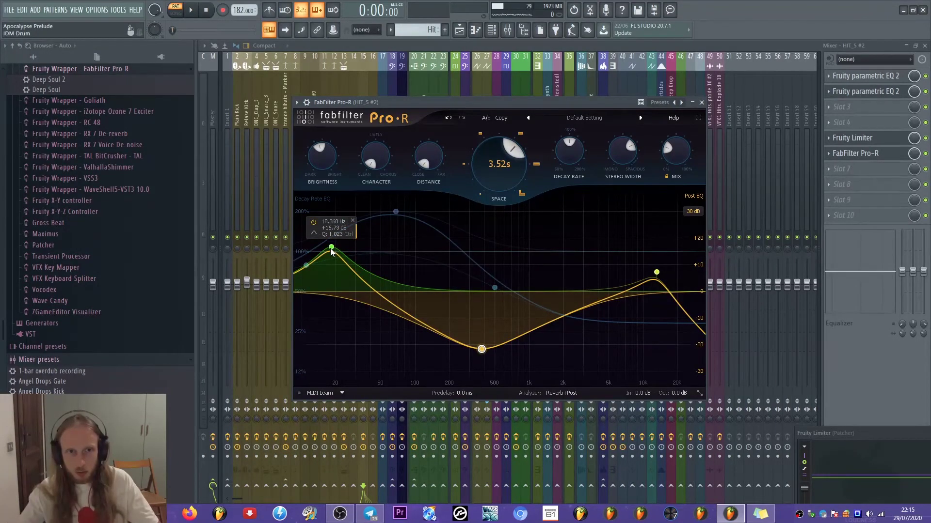
right_click(331, 248)
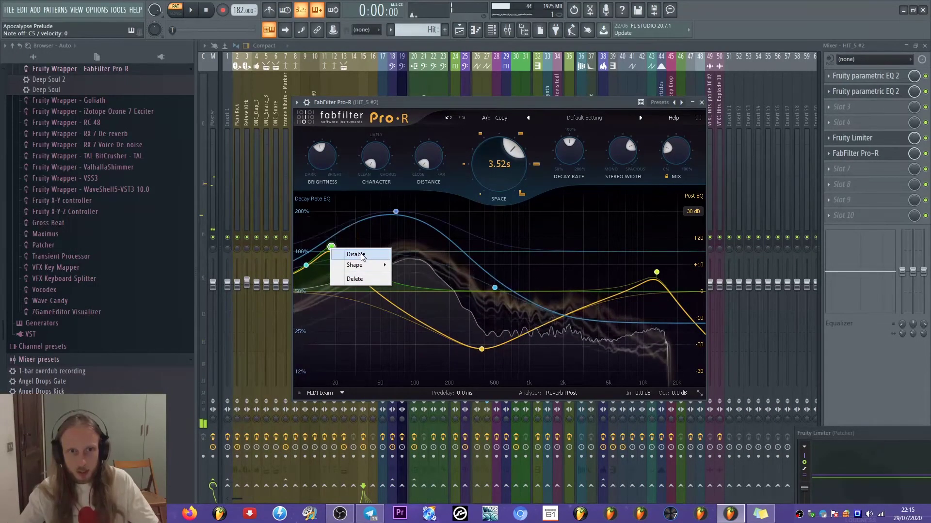
click(361, 255)
right_click(331, 248)
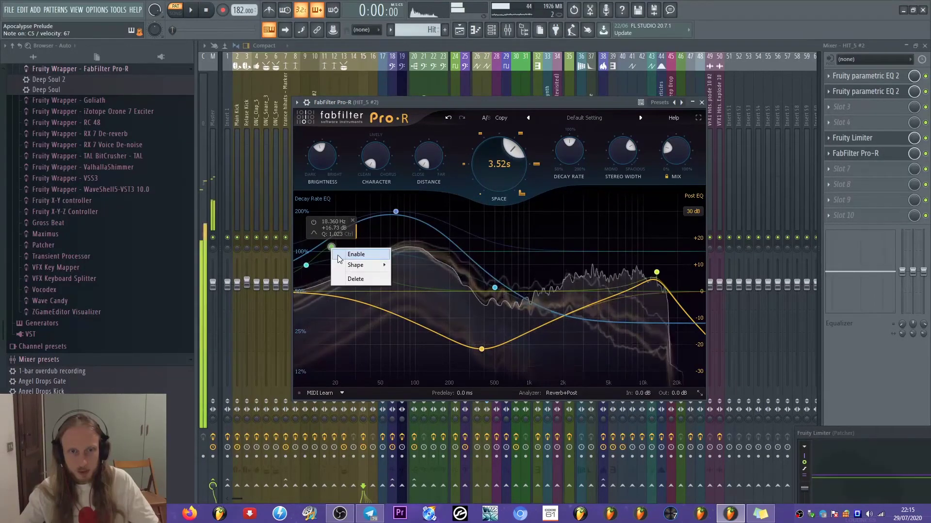
click(338, 256)
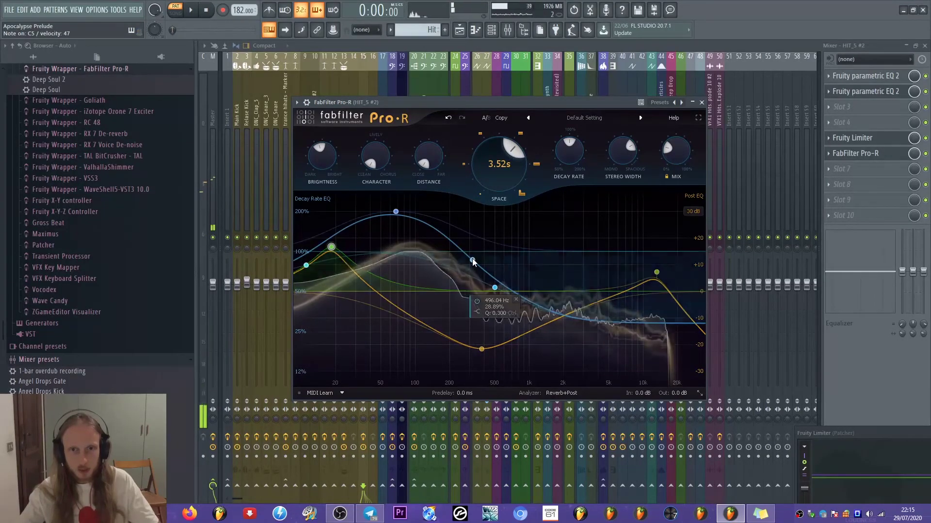
Repeat the on/off listening comparison of the low-frequency Post EQ boost, leaving the band enabled
click(473, 262)
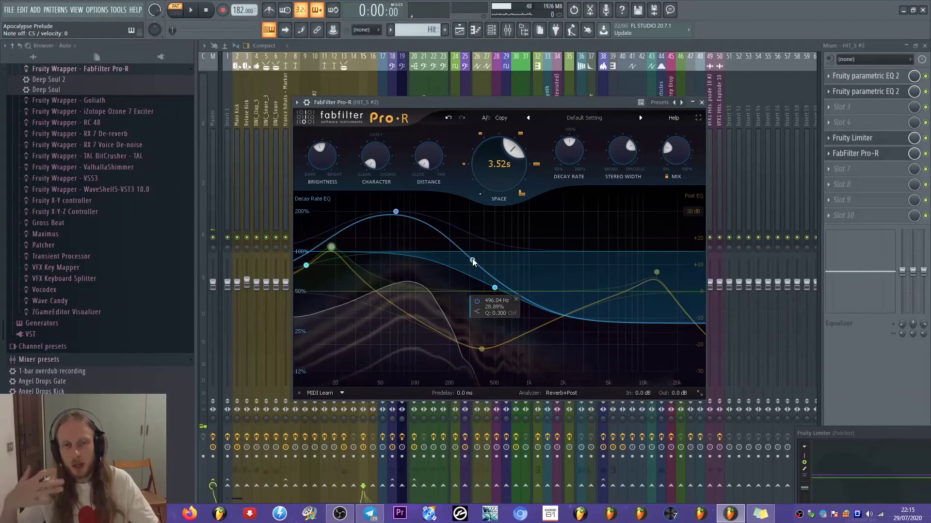
click(331, 260)
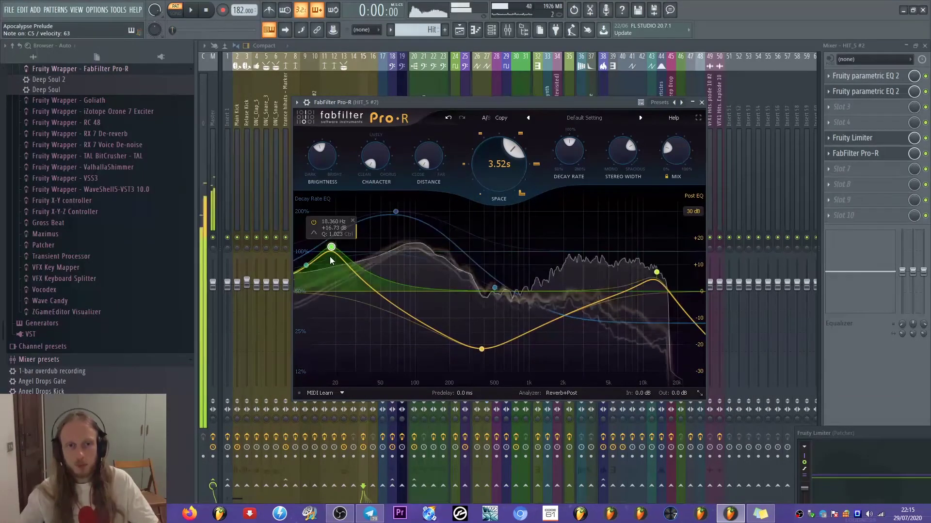
right_click(331, 249)
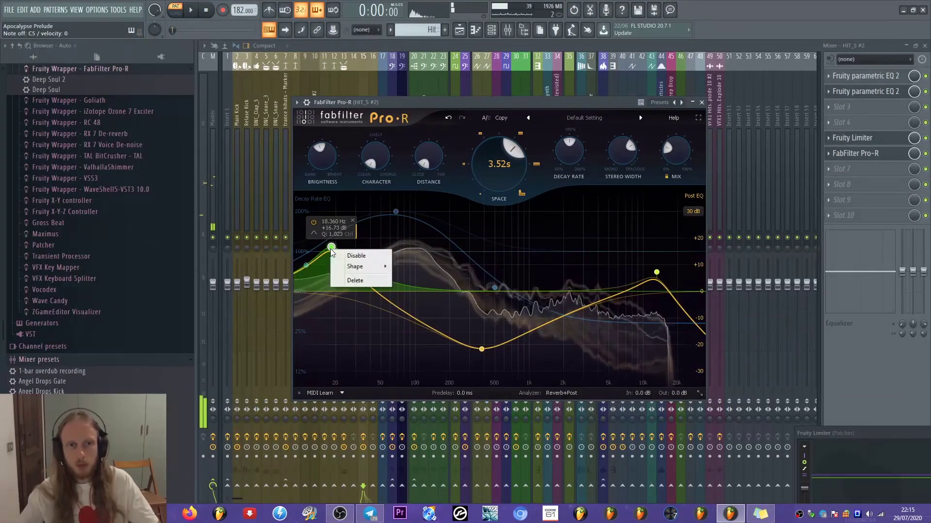
click(356, 256)
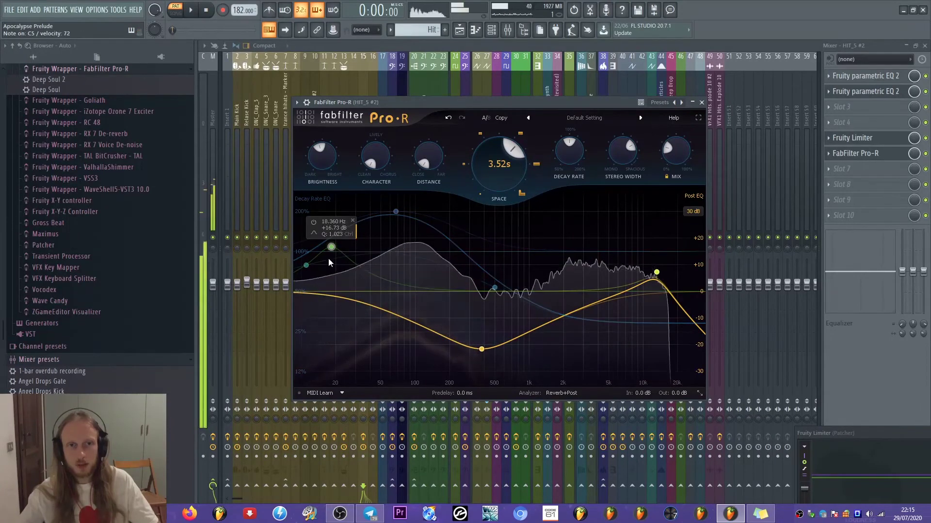
right_click(331, 248)
click(350, 255)
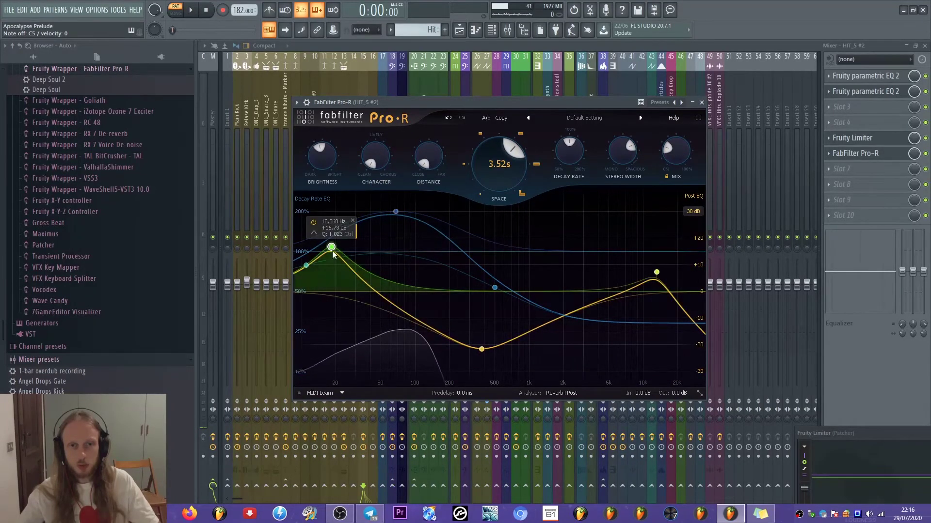
Select the 67.6 Hz Decay Rate EQ band, audition the reverb's low-end tail with two hits, and close Pro-R
right_click(396, 212)
click(486, 236)
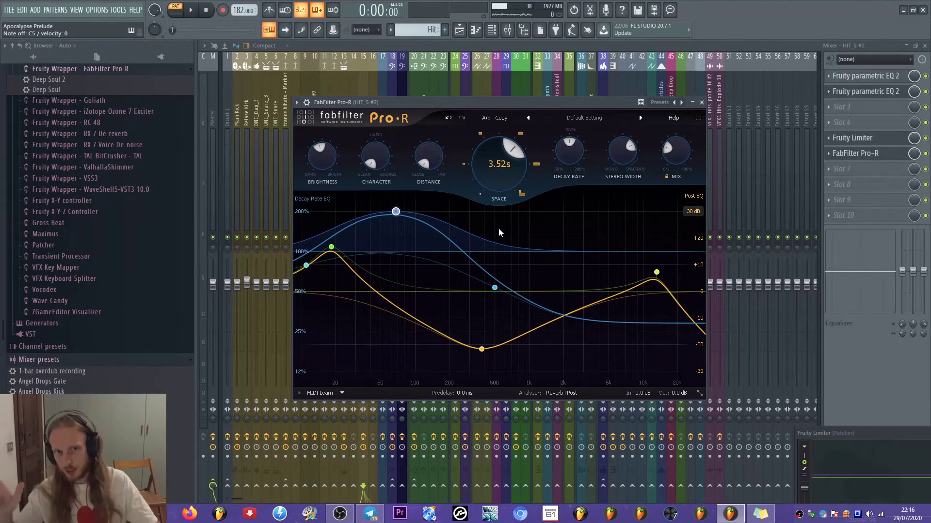
key(z)
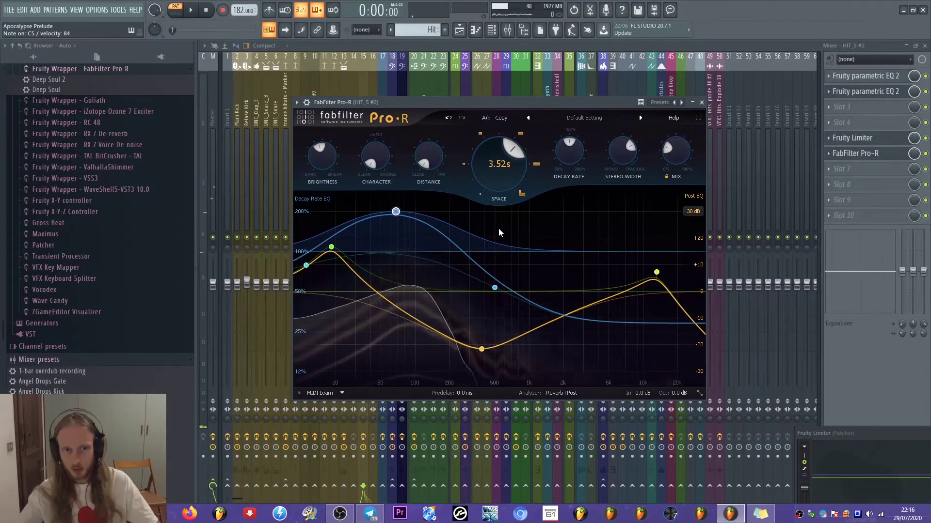
key(z)
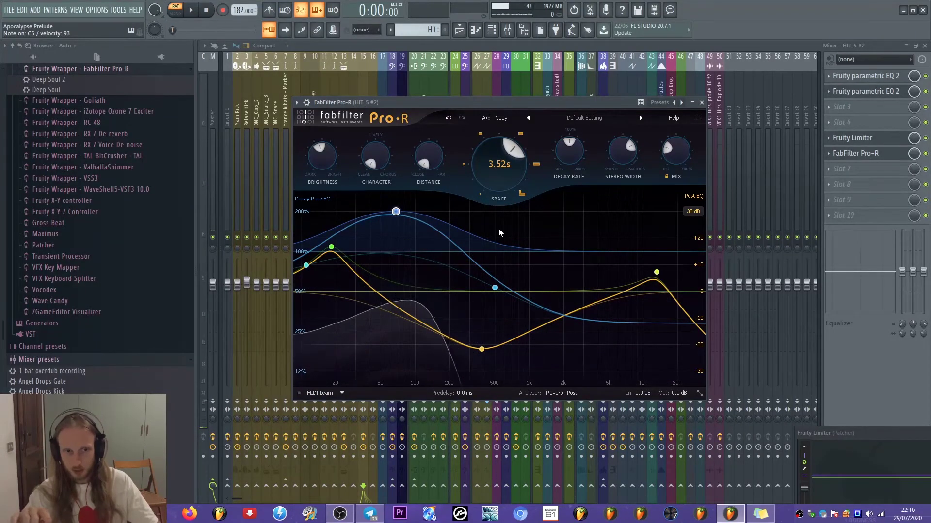
click(701, 102)
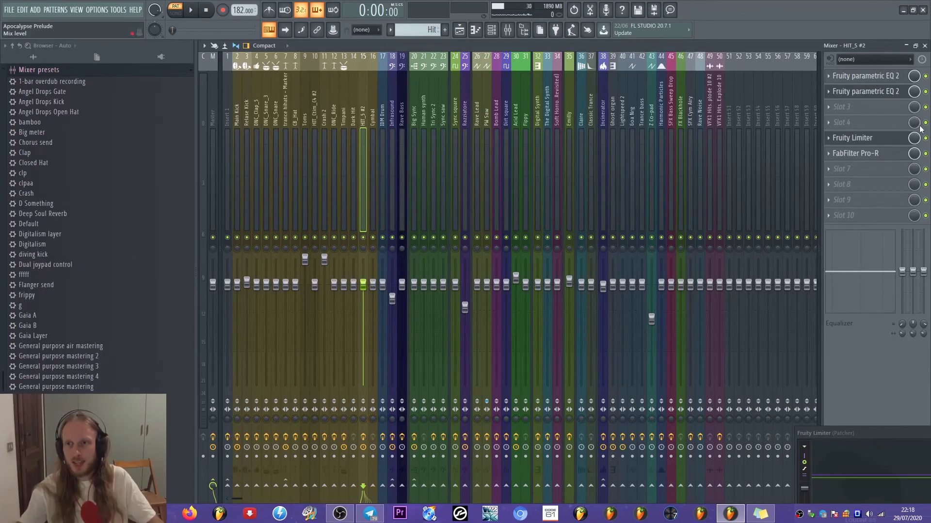
Audition the hit repeatedly through the full effects chain, and again with FabFilter Pro-R bypassed
key(z)
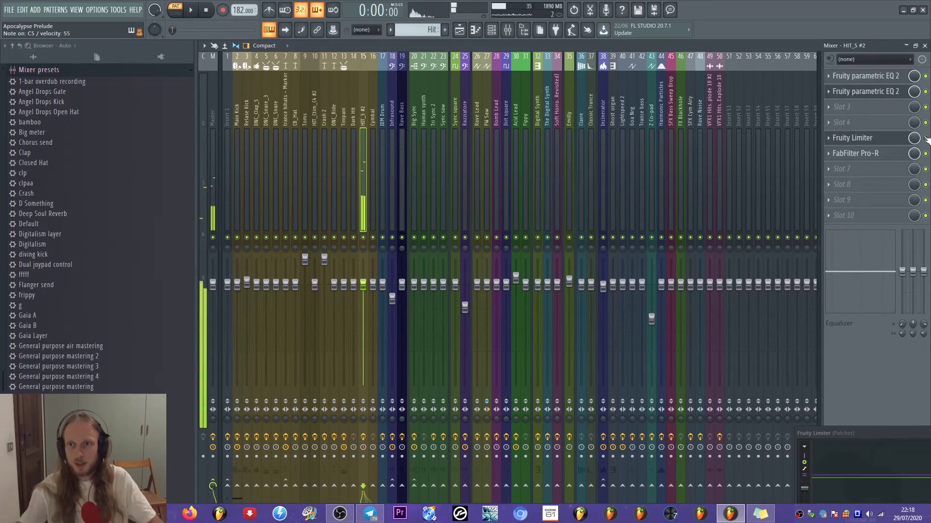
key(z)
key(z)
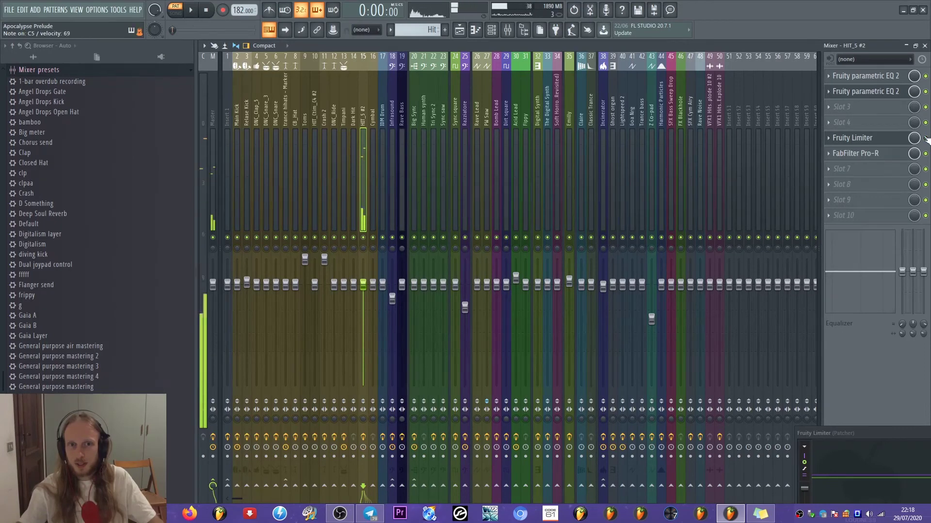
key(z)
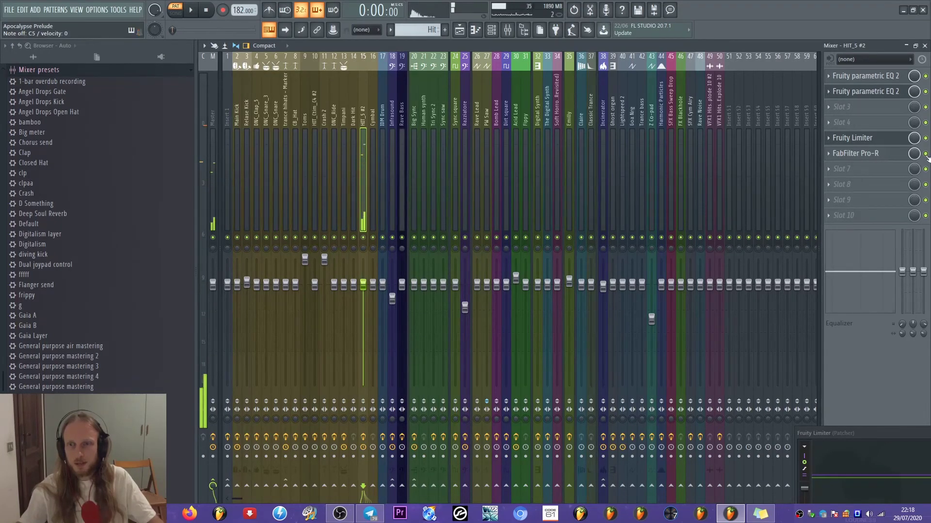
click(924, 154)
key(z)
key(z)
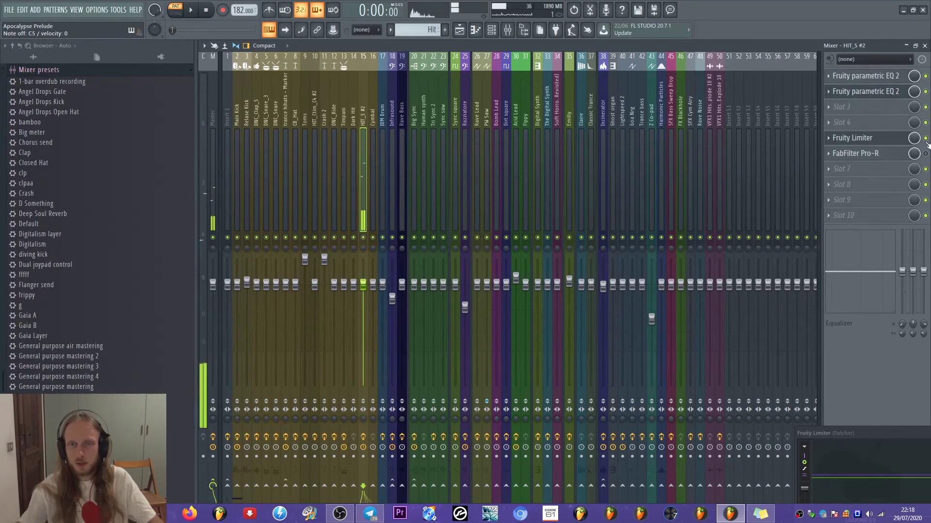
Bypass the Fruity Limiter as well and play the hit without compression or reverb
click(926, 139)
key(z)
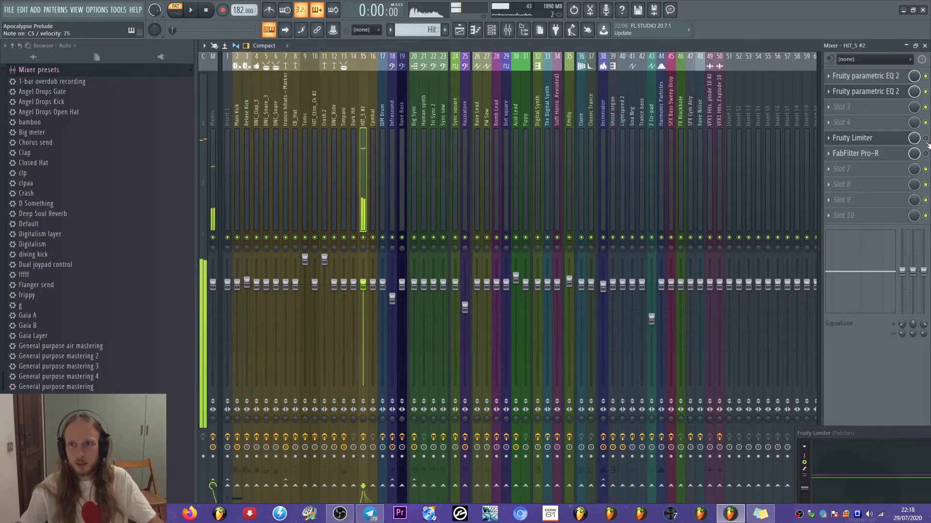
key(z)
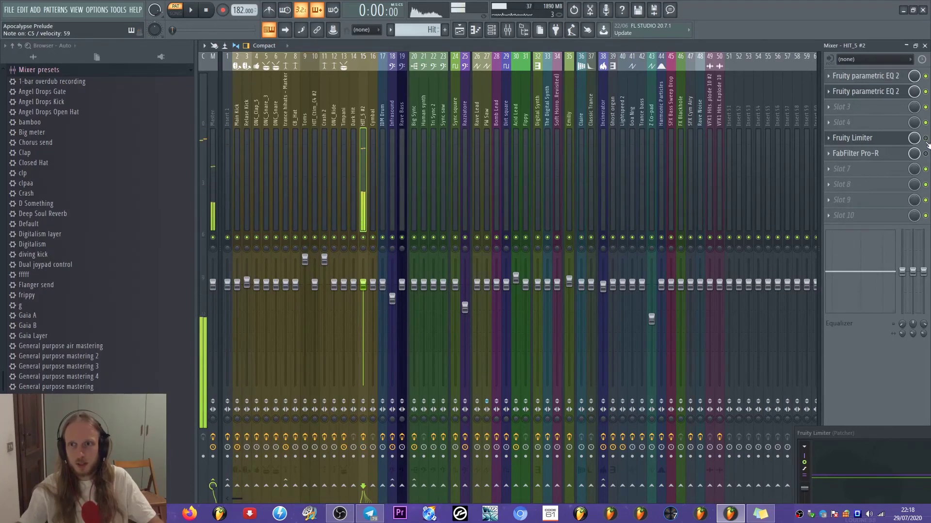
Re-enable the Fruity Limiter and audition the hit several times with compression but no reverb
click(925, 138)
key(z)
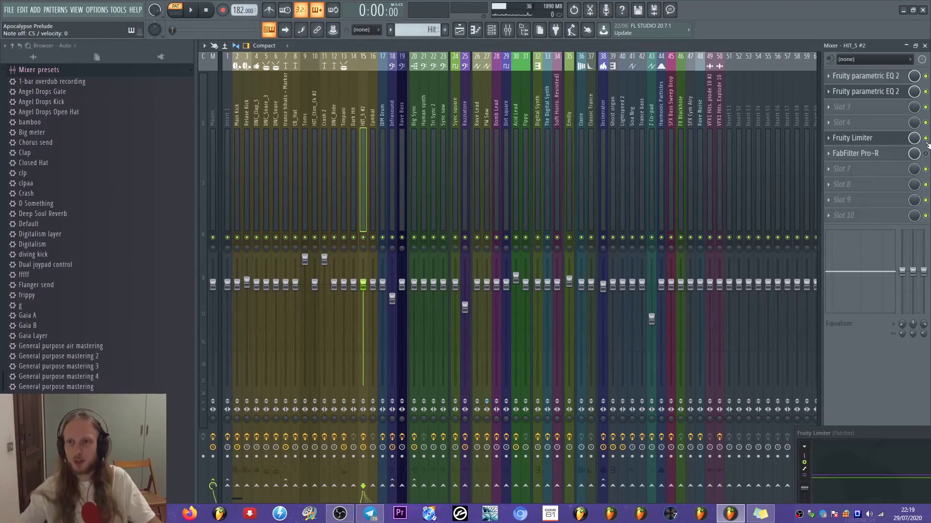
key(z)
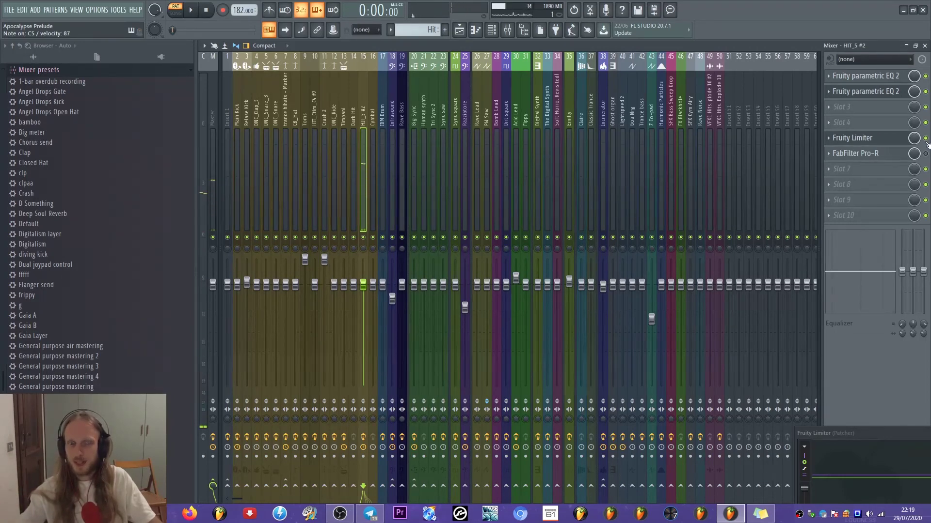
key(z)
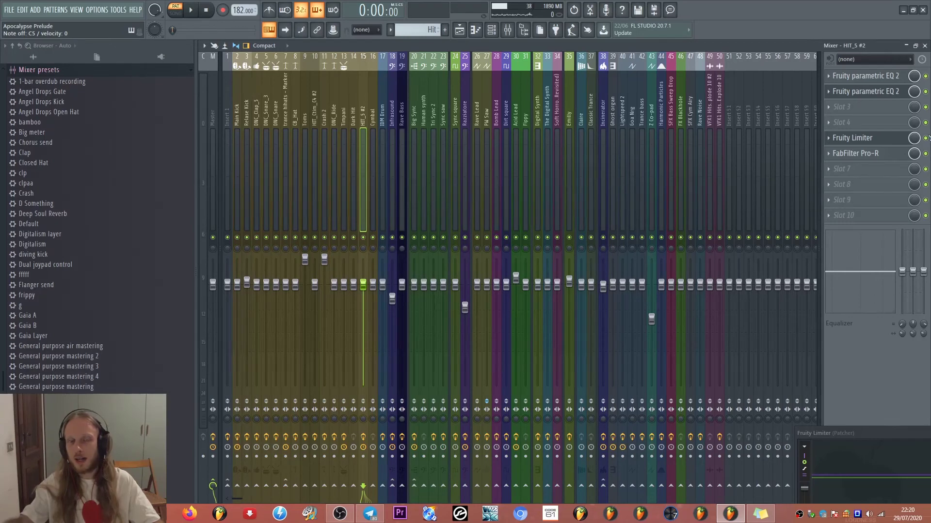
Open the second Fruity parametric EQ 2 on the HIT_5 #2 track to inspect its bands
click(862, 99)
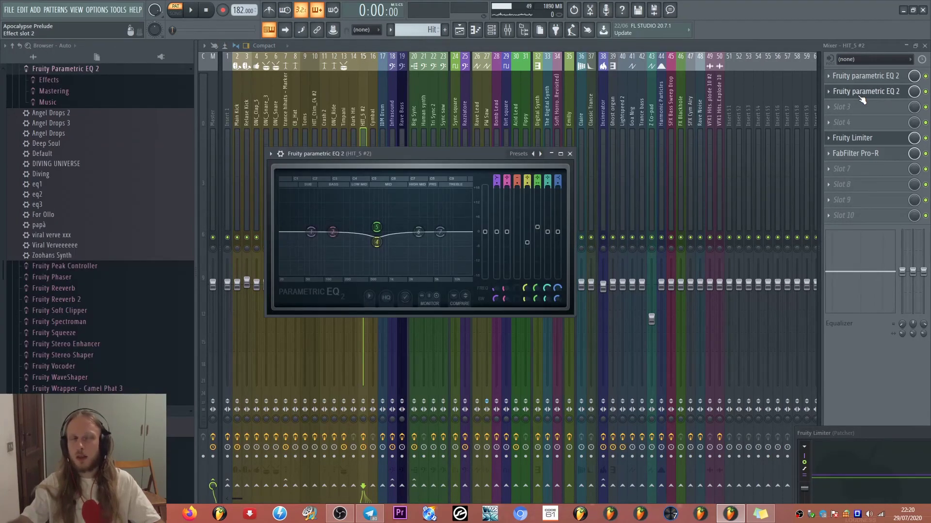